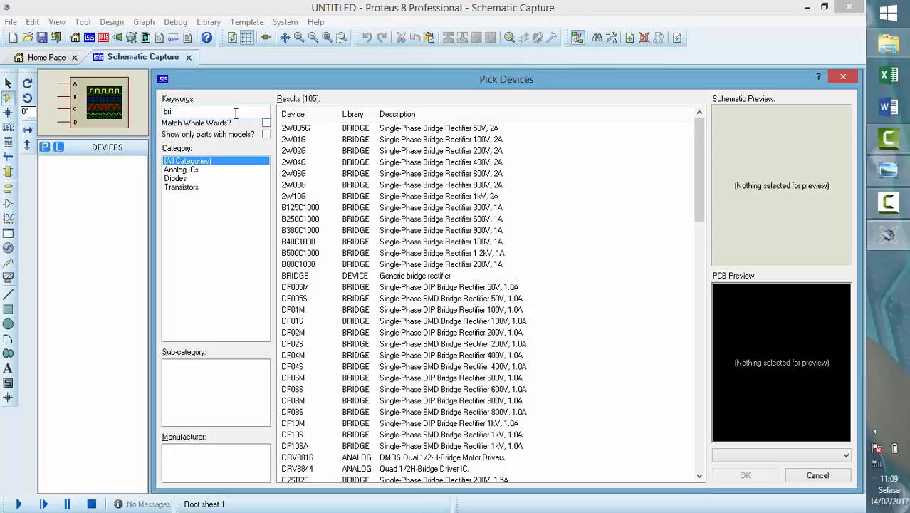
Step: Add the generic BRIDGE rectifier and the LM317T regulator to the device list, checking the regulator against the reference circuit image
type("dge")
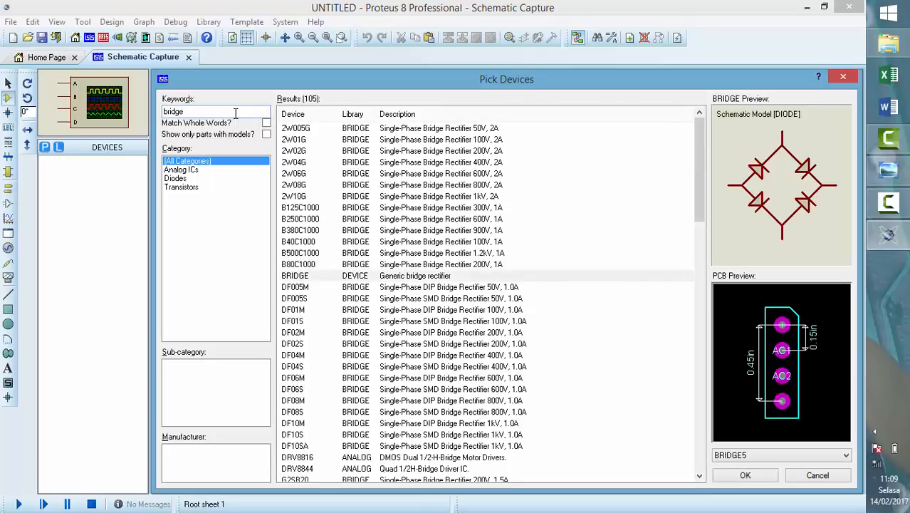
double_click(352, 277)
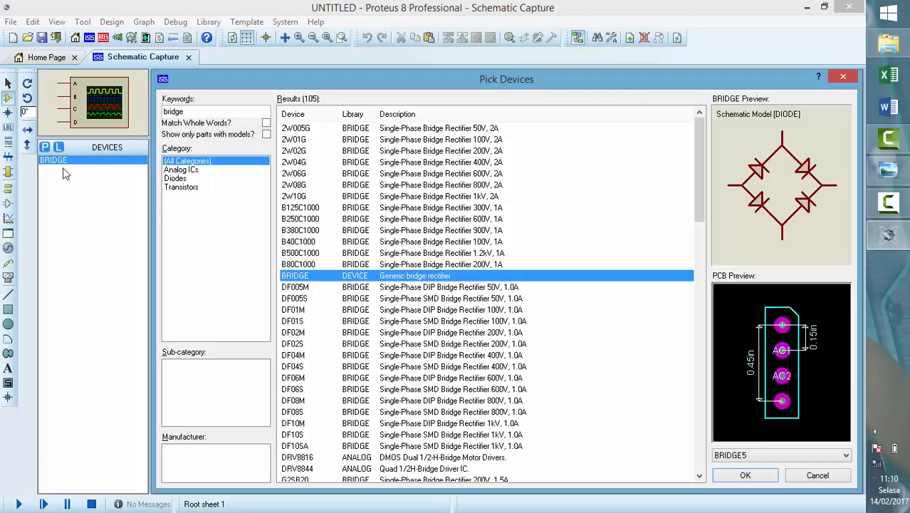
left_click_drag(202, 112, 158, 112)
type("re")
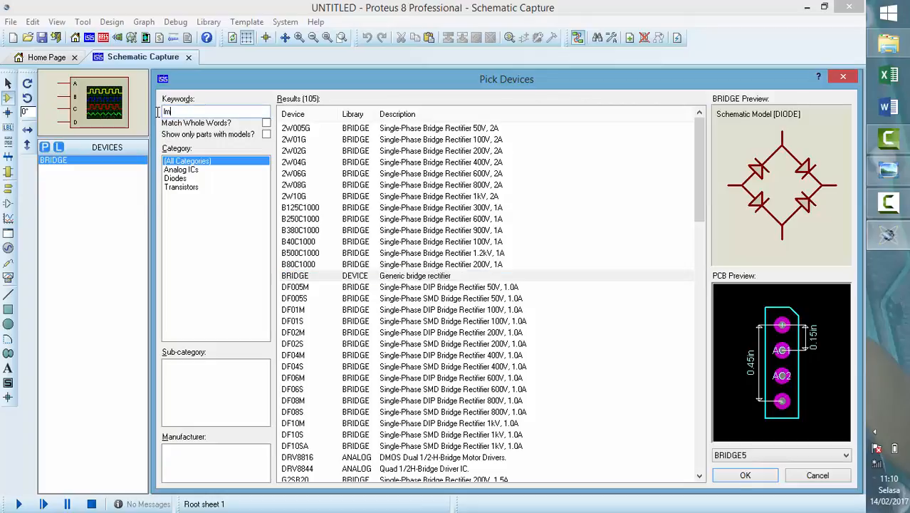
type("3")
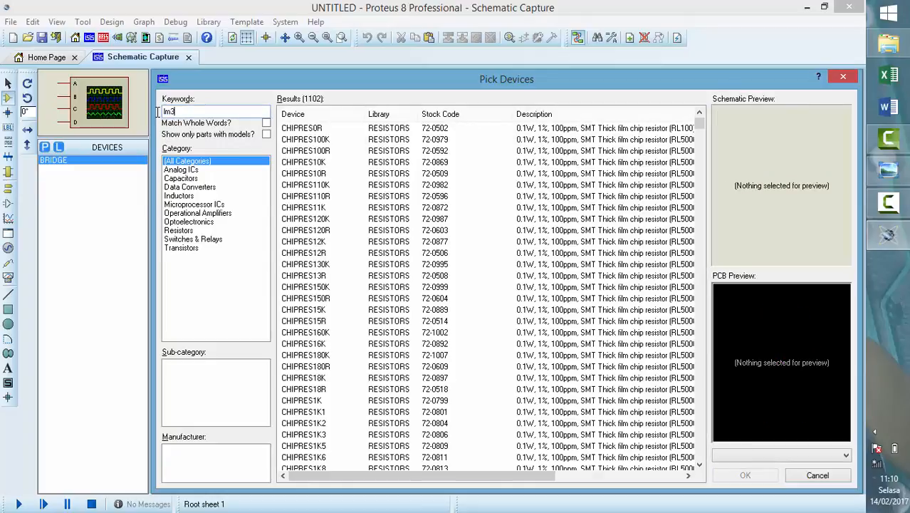
type("17")
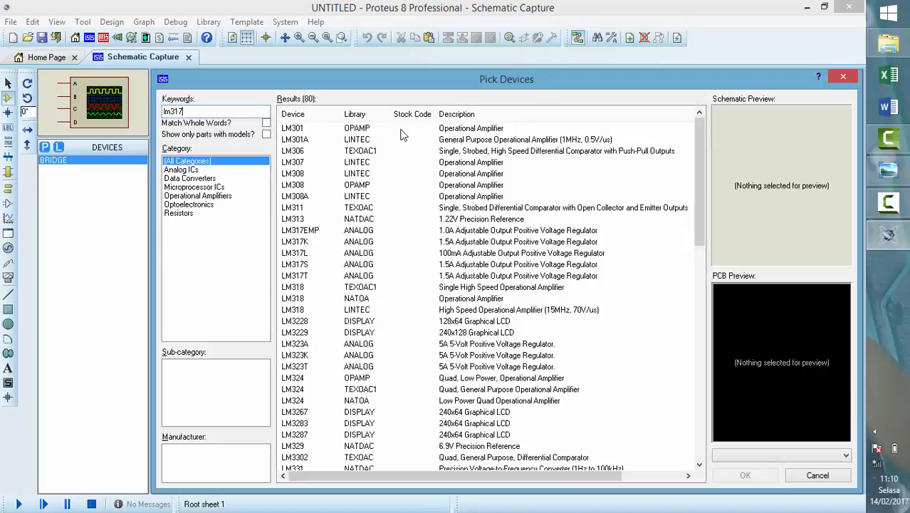
left_click(899, 176)
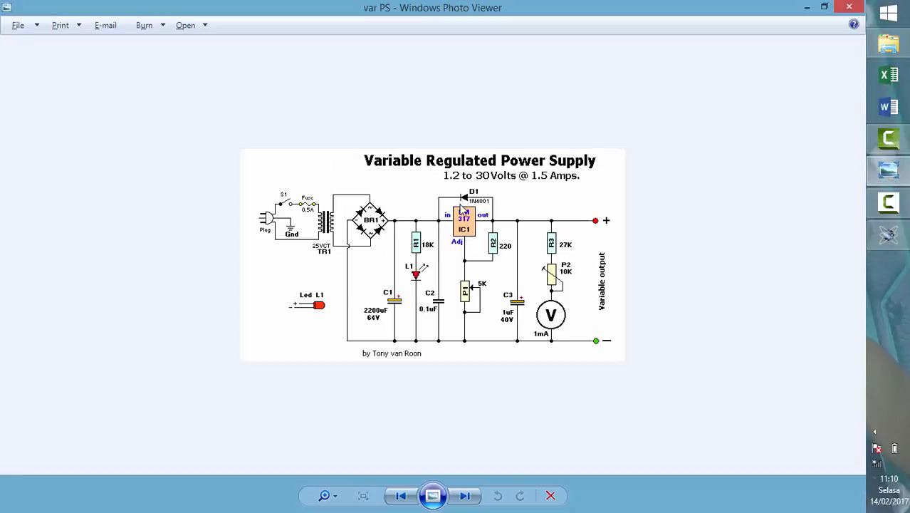
left_click(890, 236)
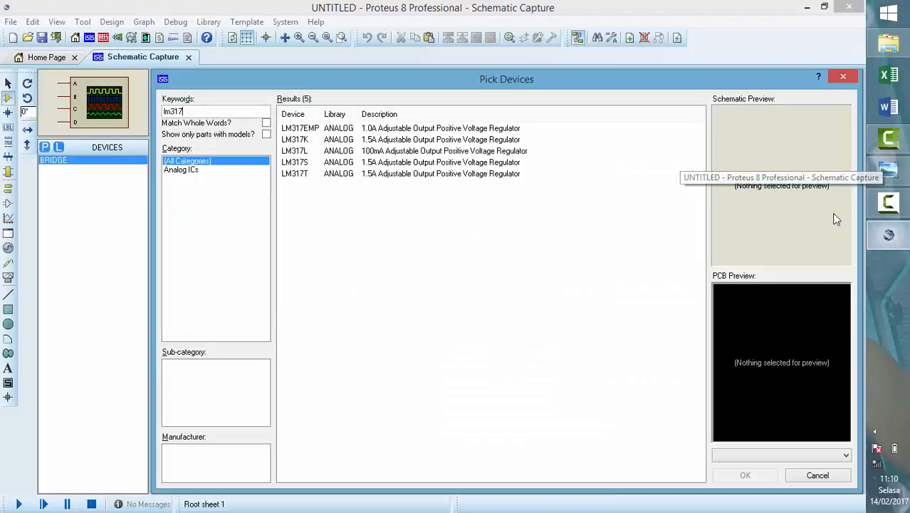
double_click(296, 175)
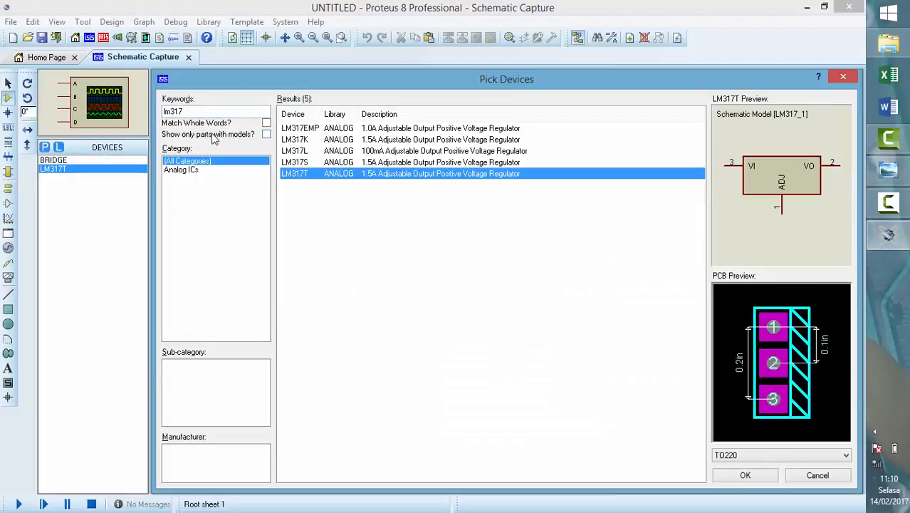
Step: Add the generic non-electrolytic capacitor CAP and the generic resistor RES to the device list
left_click_drag(191, 111, 159, 109)
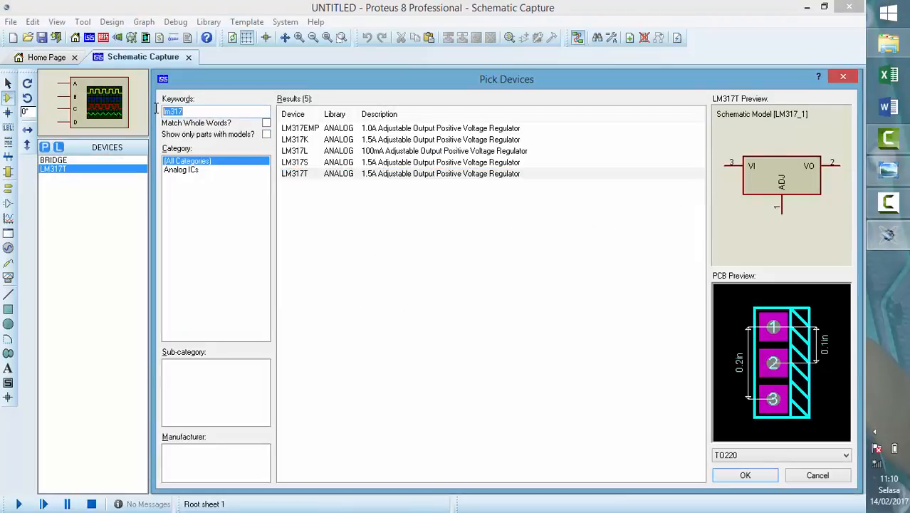
key("BackSpace")
type("cap")
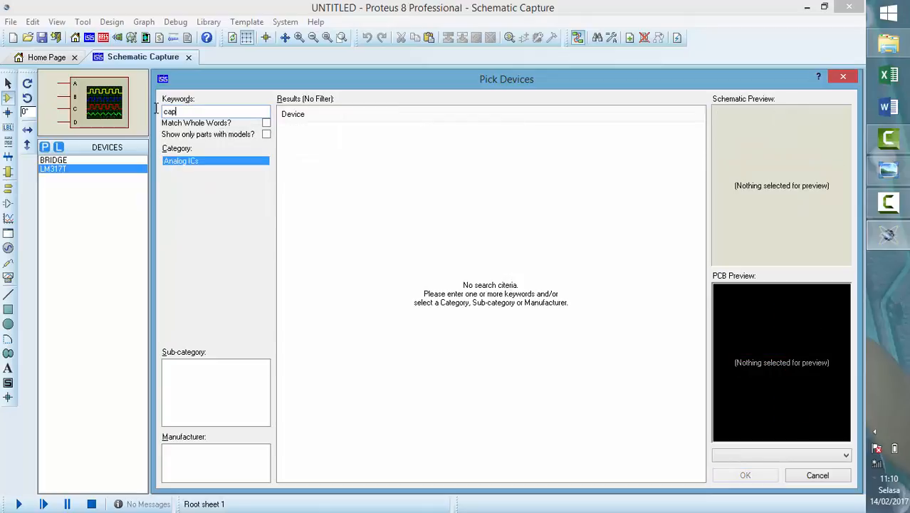
key("Return")
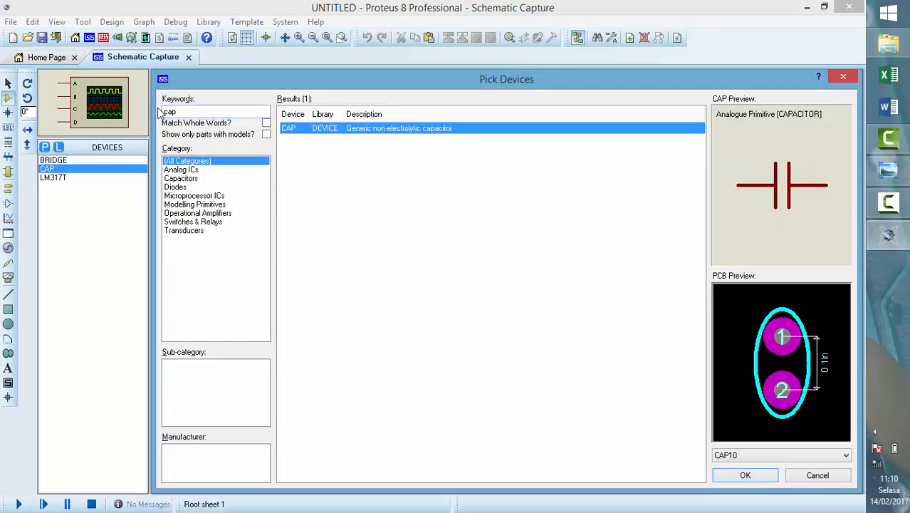
left_click_drag(184, 115, 146, 116)
type("res")
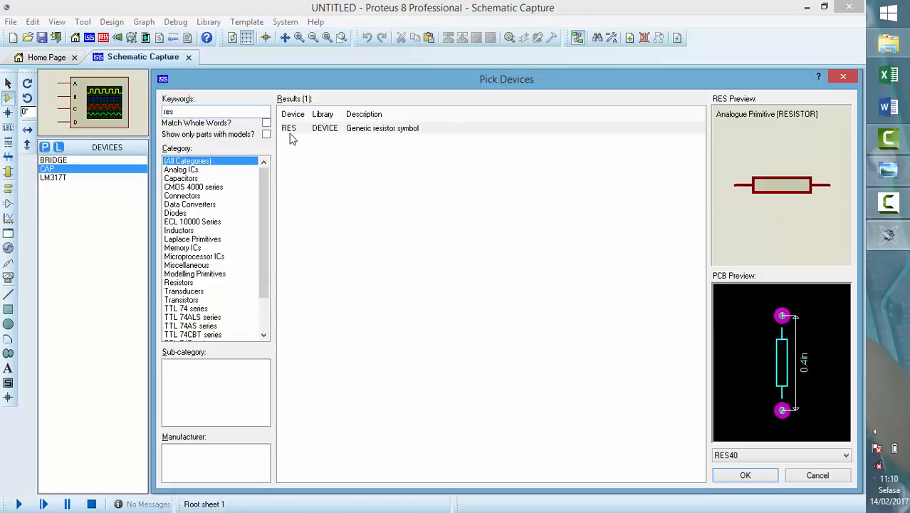
double_click(289, 129)
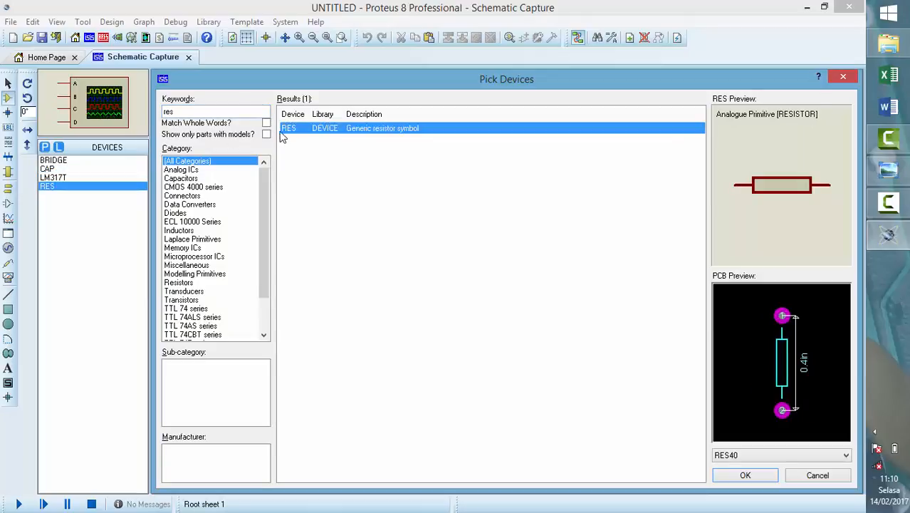
Step: Find the polarized capacitor CAP-POL in the library and add it to the device list
double_click(159, 112)
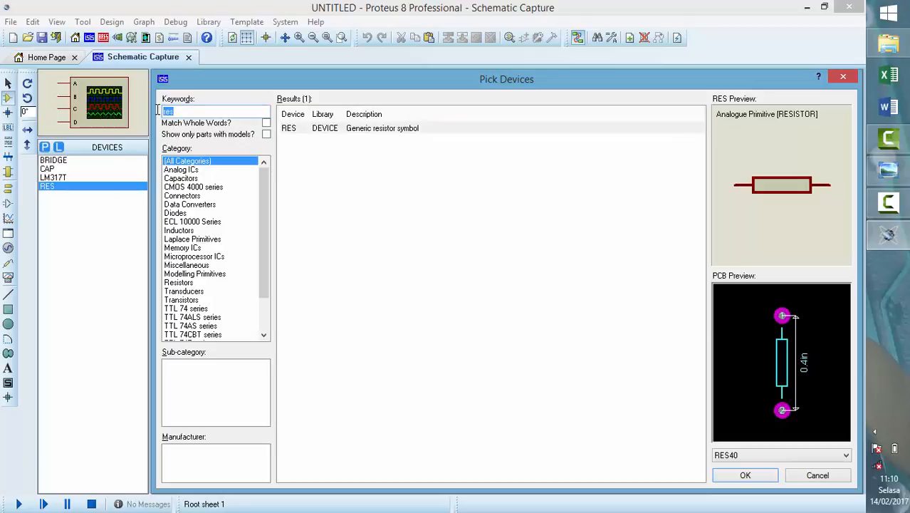
key("BackSpace")
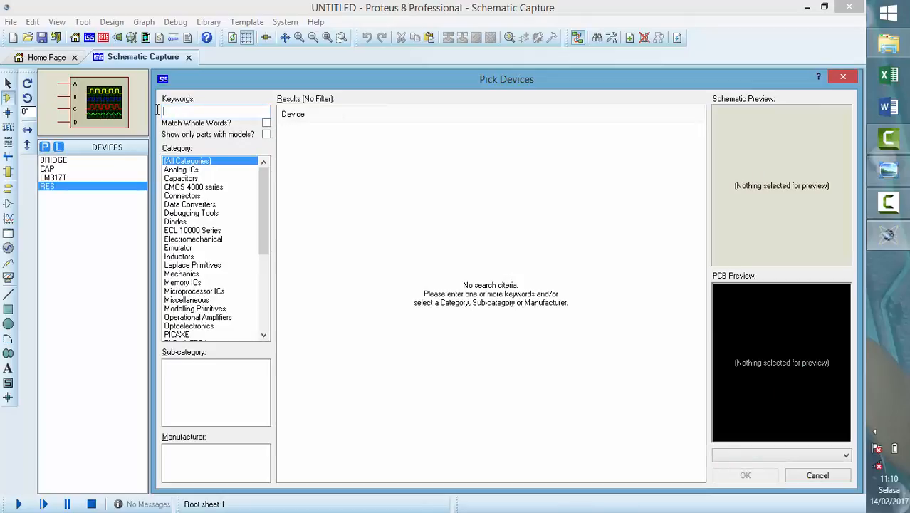
type("cap-pol")
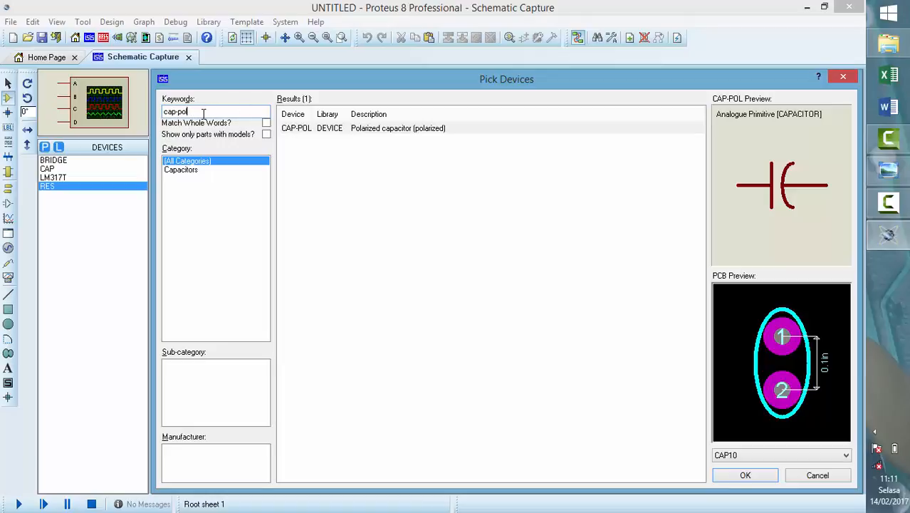
double_click(295, 129)
Step: Search the device library for "poten" and browse the listed potentiometers for a suitable part
left_click(184, 112)
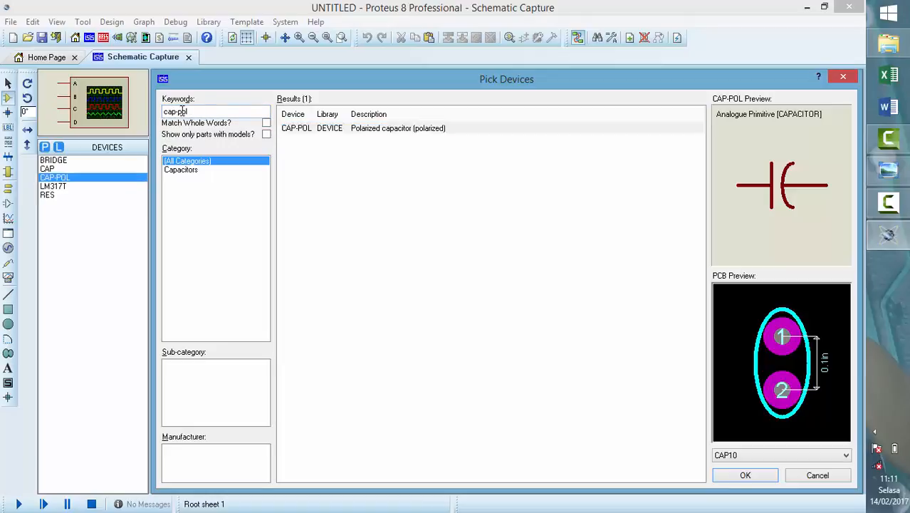
left_click_drag(184, 112, 158, 113)
key("BackSpace")
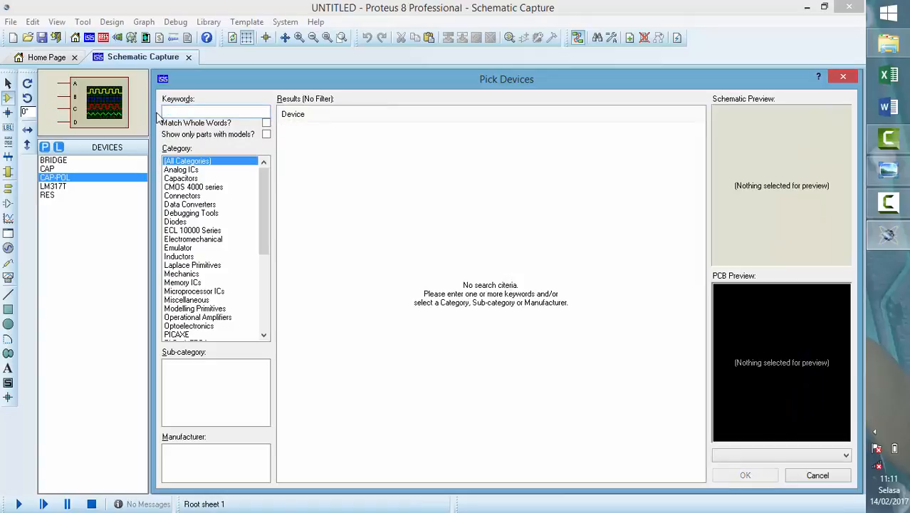
type("pot")
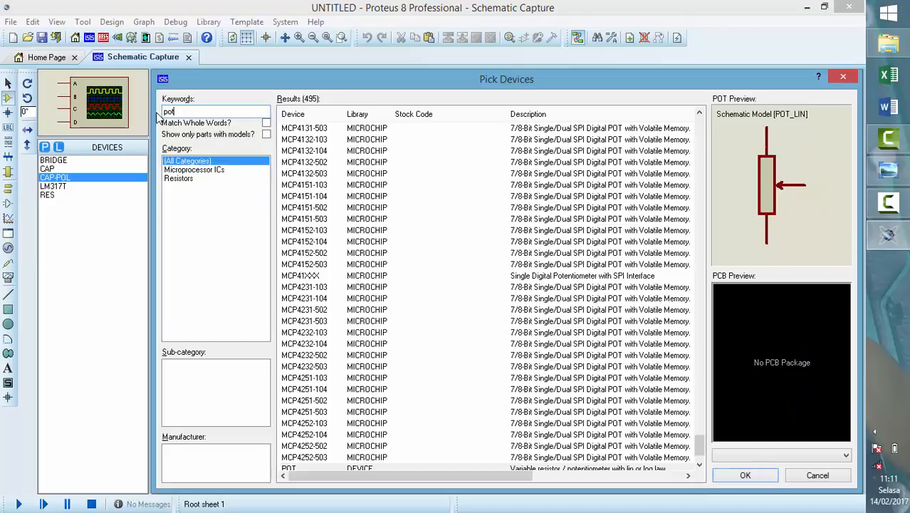
type("en")
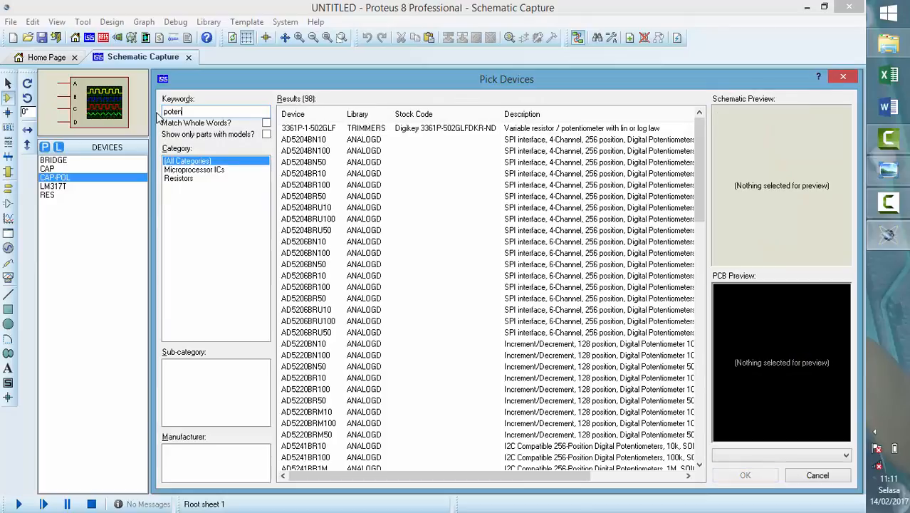
key("BackSpace")
type("n")
left_click(349, 142)
key("Down")
key("Down")
key("Down")
key("Down")
key("Down")
key("Down")
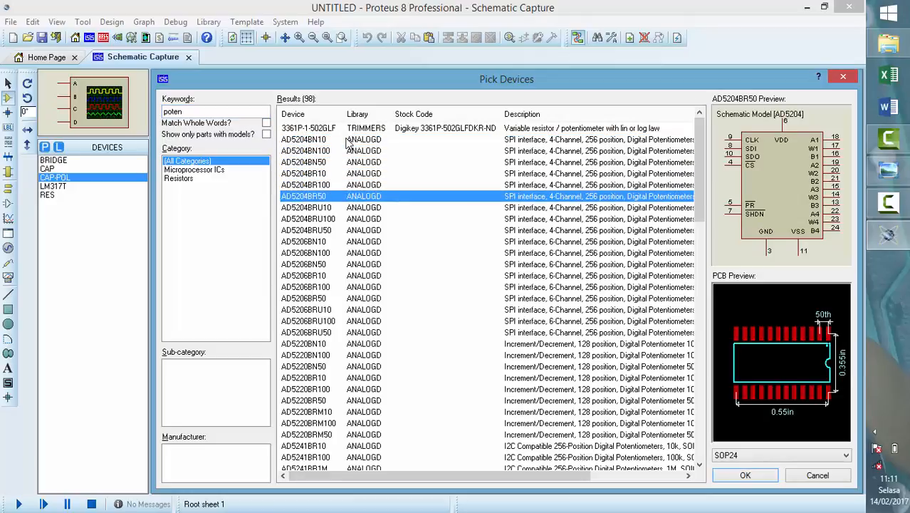
key("Down")
key("Down")
key("Down")
key("Down")
key("Down")
key("Down")
key("Down")
key("Down")
key("Down")
key("Down")
key("Down")
key("Down")
key("Down")
key("Down")
key("Down")
key("Down")
key("Down")
key("Down")
key("Down")
key("Down")
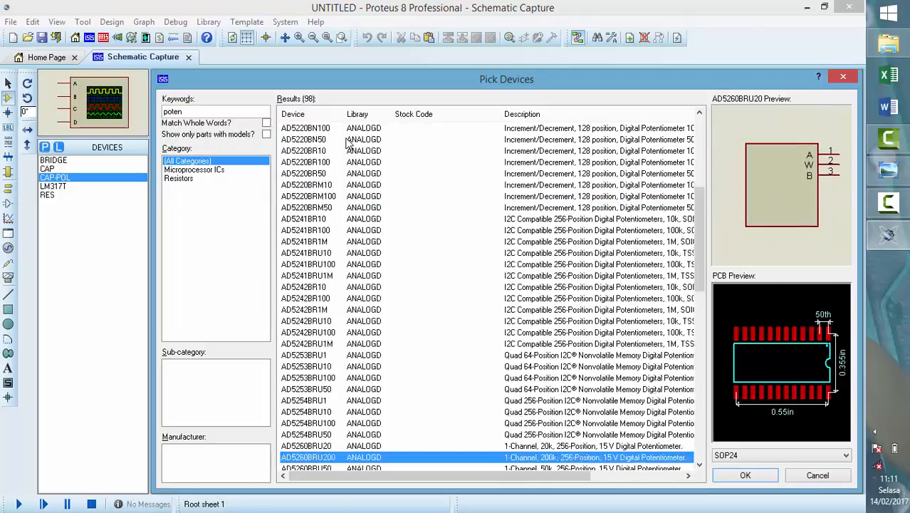
Step: Search for "pot-hg" and add the POT-HG interactive potentiometer to the device list
left_click(214, 113)
key("BackSpace")
key("BackSpace")
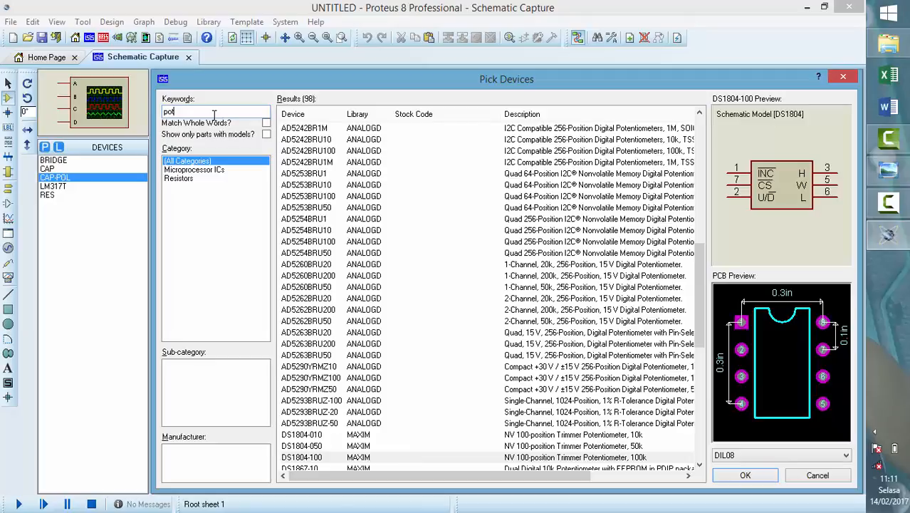
type("-hg")
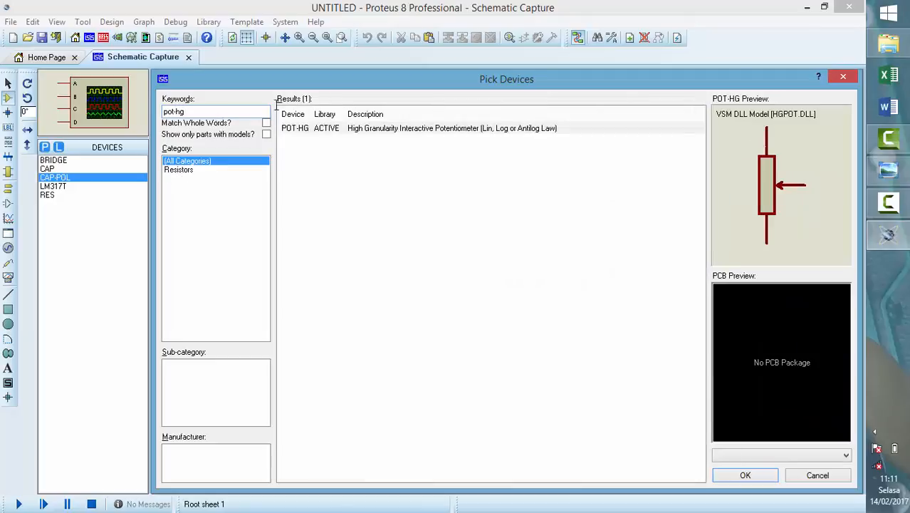
left_click(318, 132)
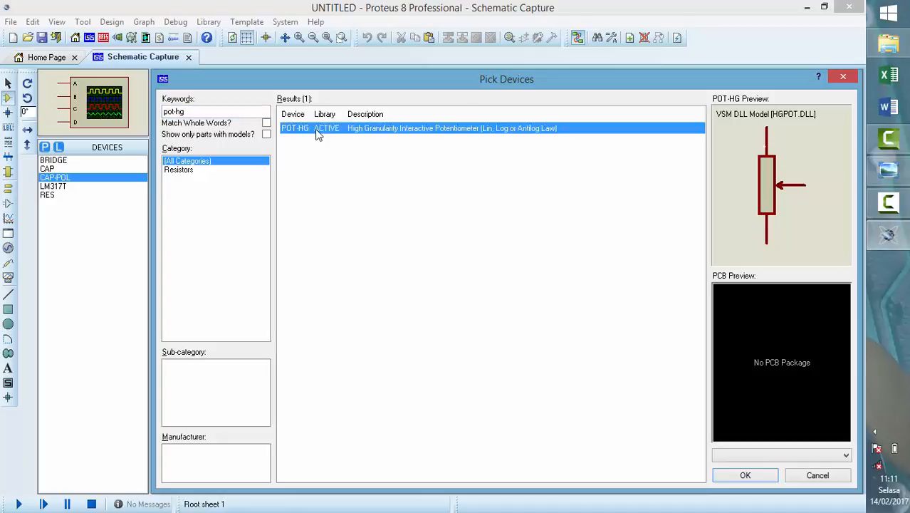
double_click(318, 136)
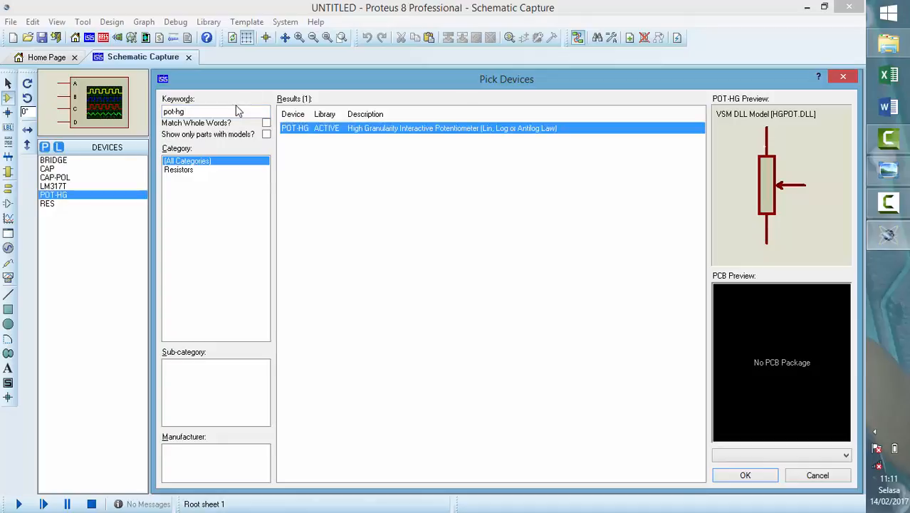
Step: Add the 1N4001 diode from the DIODESINC library to the device list
left_click_drag(197, 114, 150, 112)
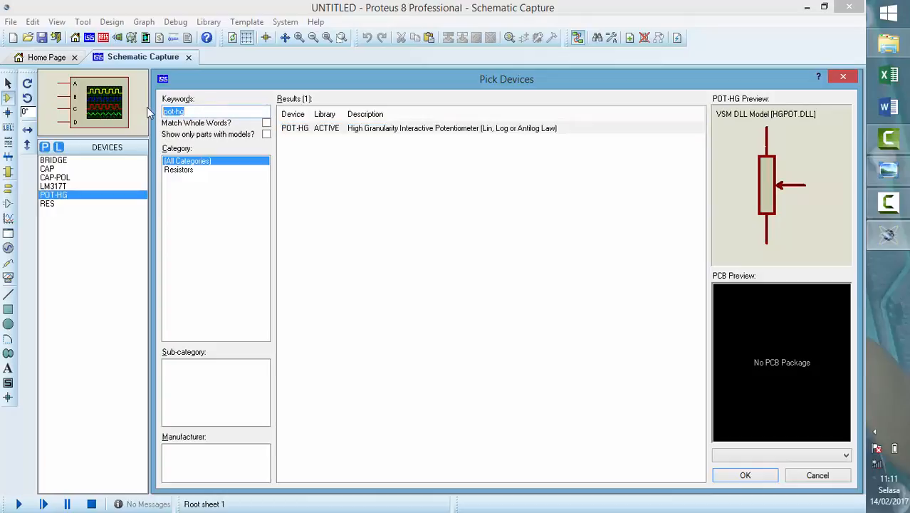
type("1n4001")
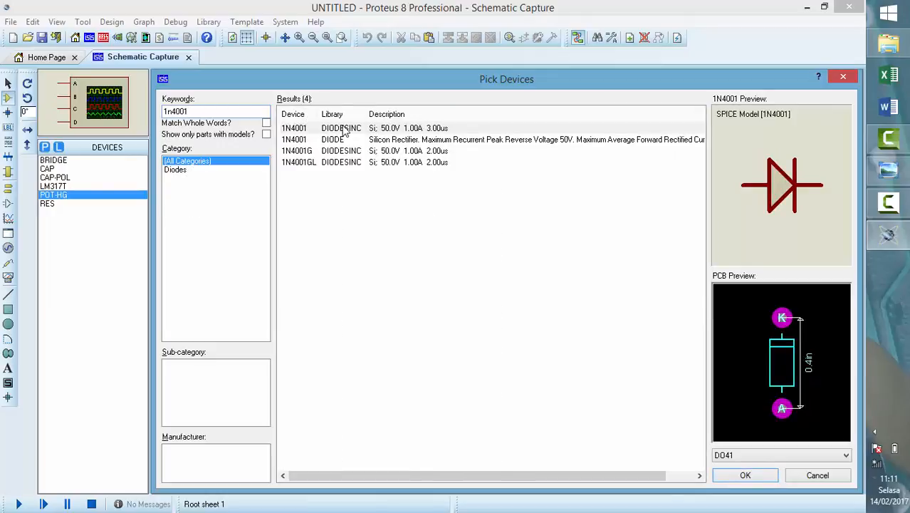
double_click(344, 131)
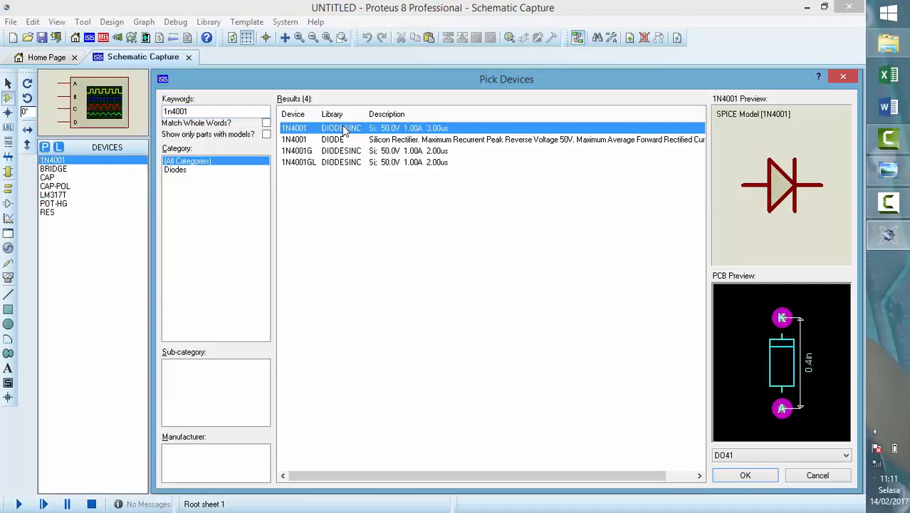
Step: Search for "led", add the animated LED-BLUE model to the device list, and finish picking devices
double_click(157, 111)
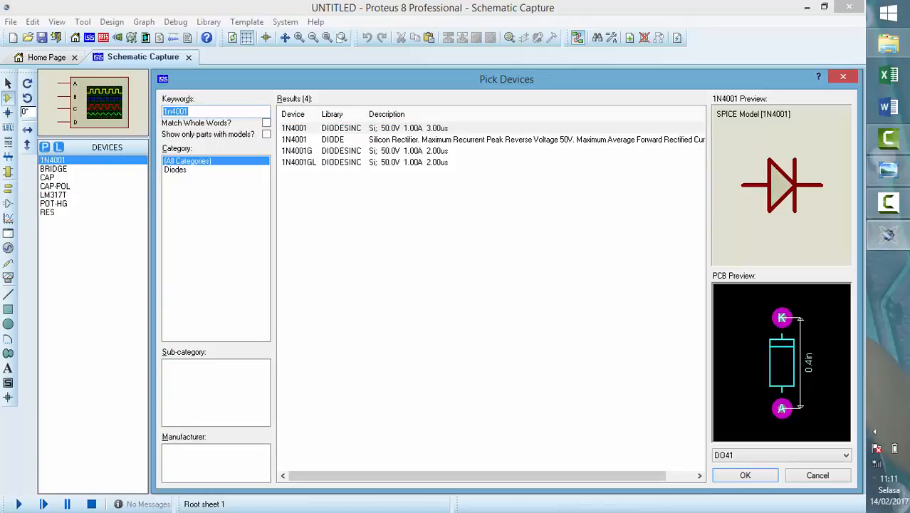
type("led")
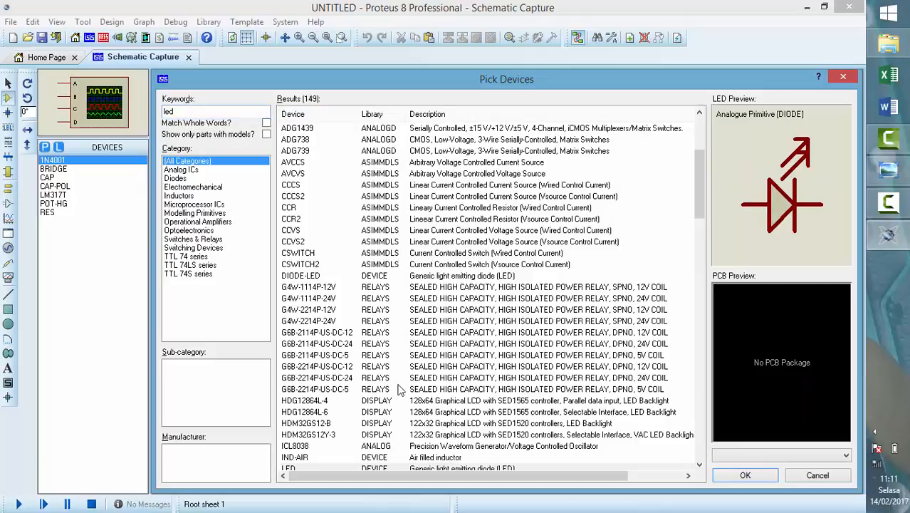
left_click(403, 389)
scroll(409, 377, "down", 4)
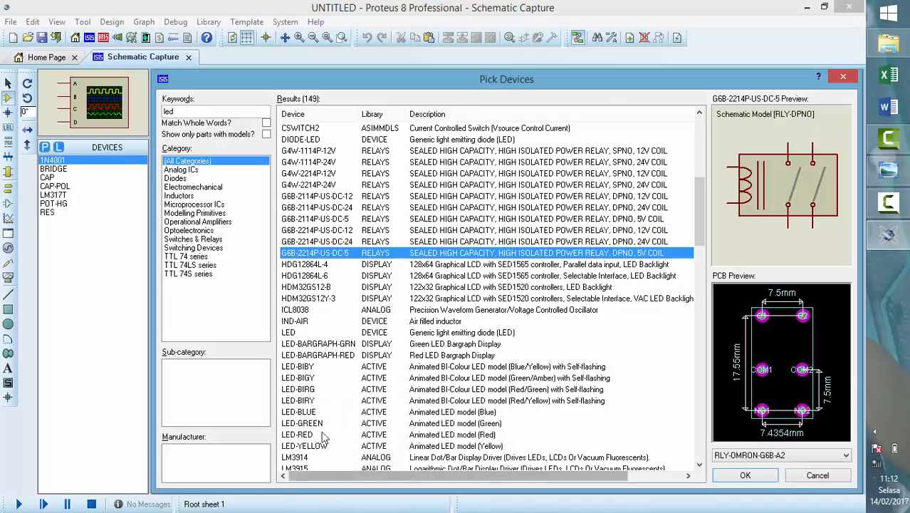
double_click(304, 412)
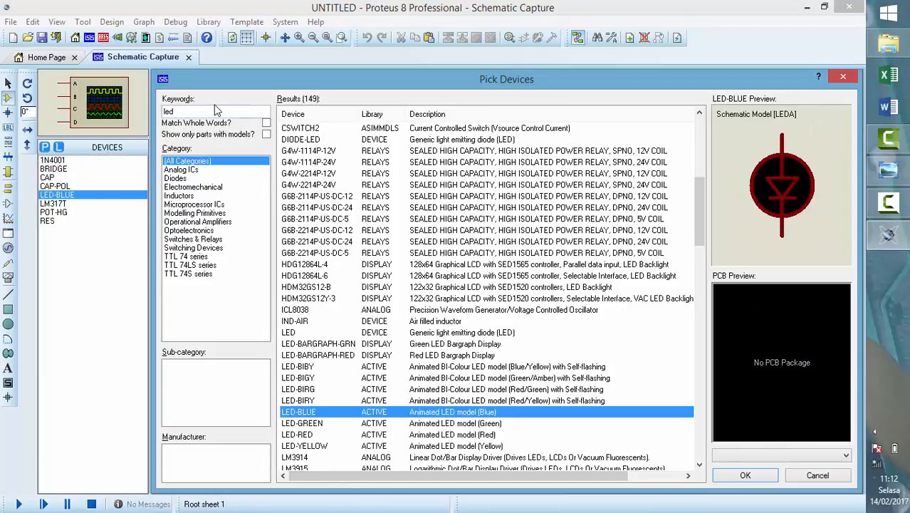
left_click_drag(187, 111, 168, 112)
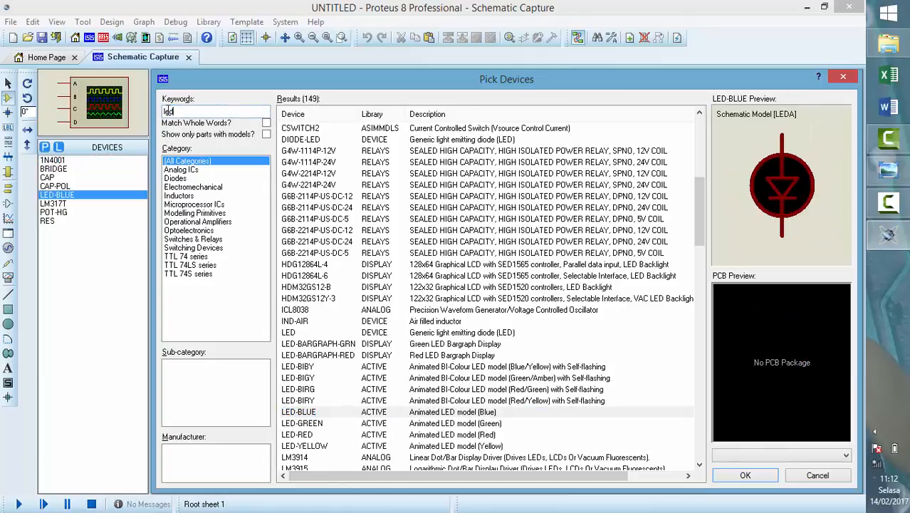
left_click(754, 479)
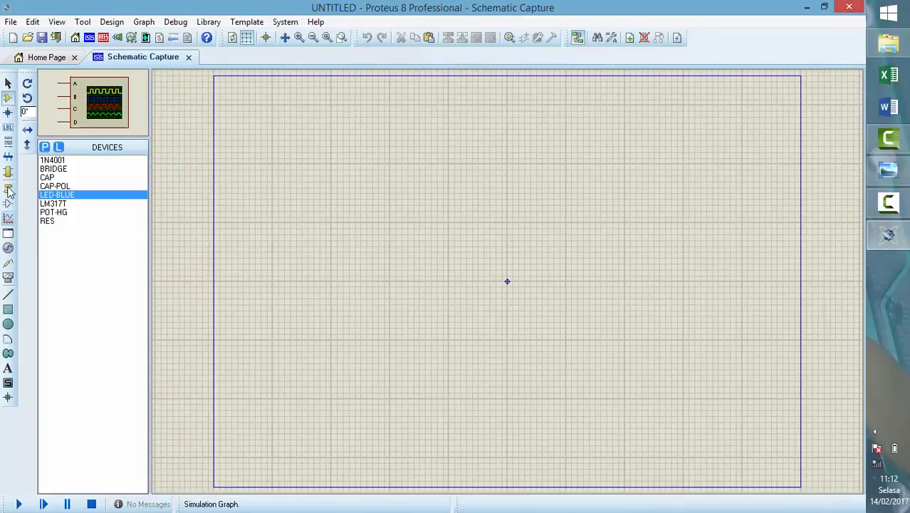
Step: Place a SINE generator in the upper-left area of the schematic sheet
left_click(8, 190)
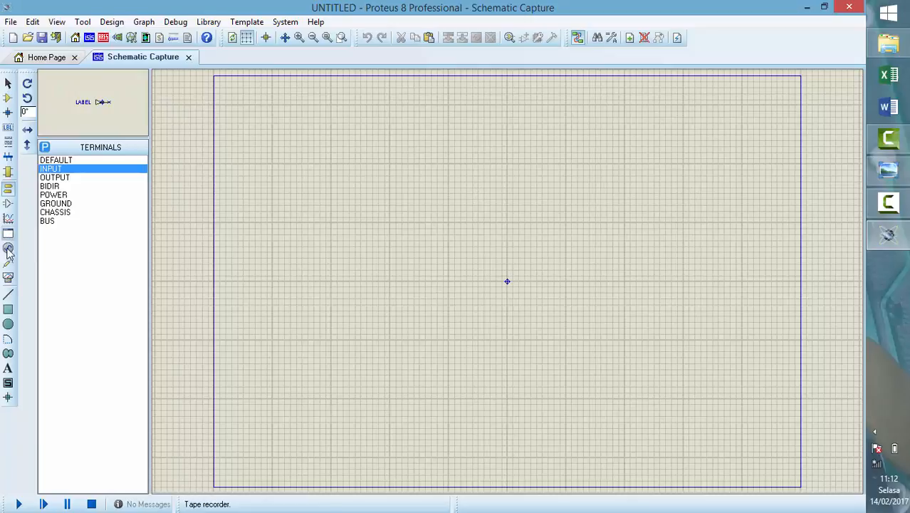
left_click(9, 250)
left_click(49, 169)
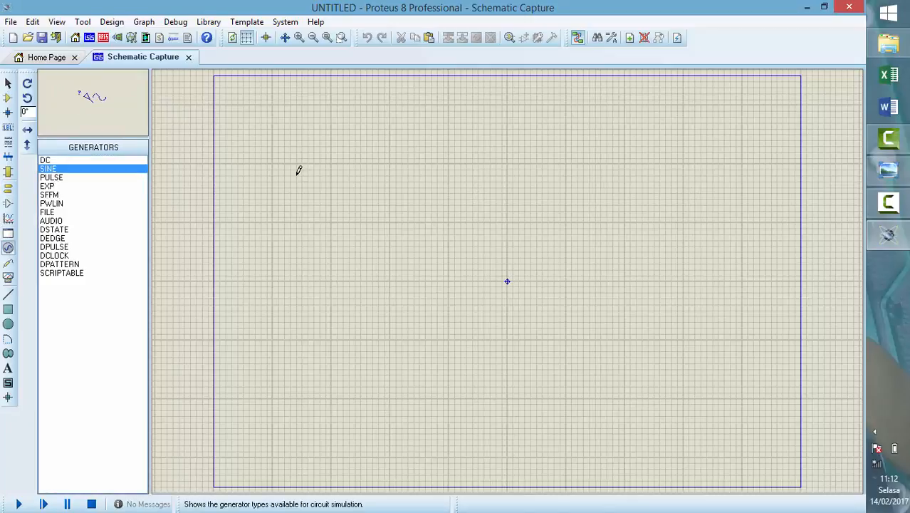
left_click(299, 170)
left_click(303, 163)
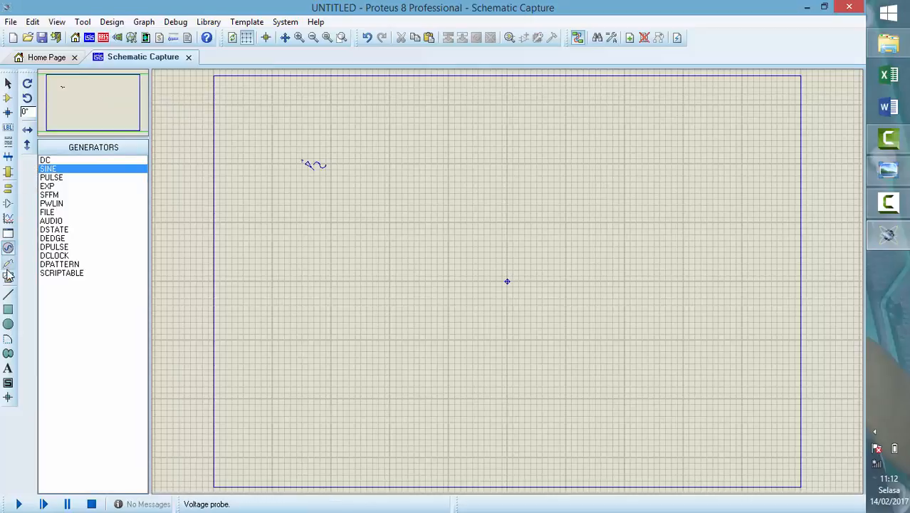
Step: Place a GROUND terminal below the sine generator, leaving room for the bridge between them
left_click(8, 189)
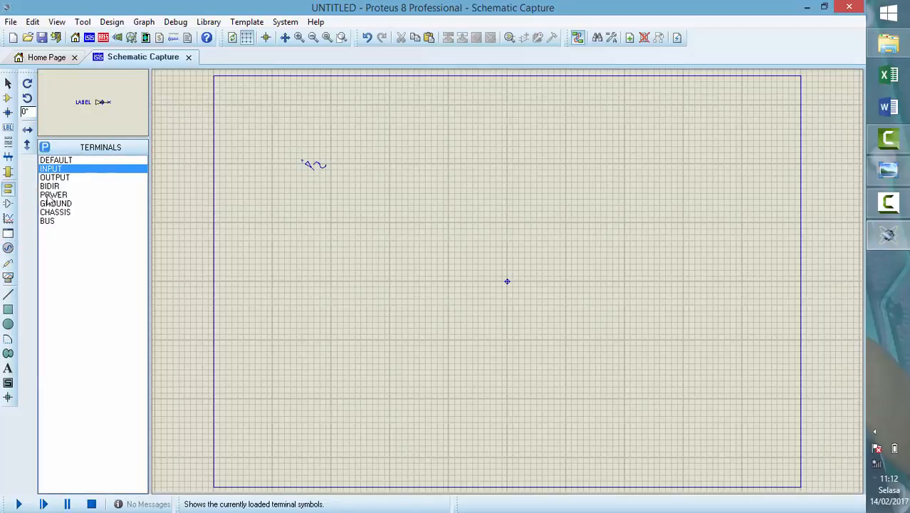
left_click(51, 204)
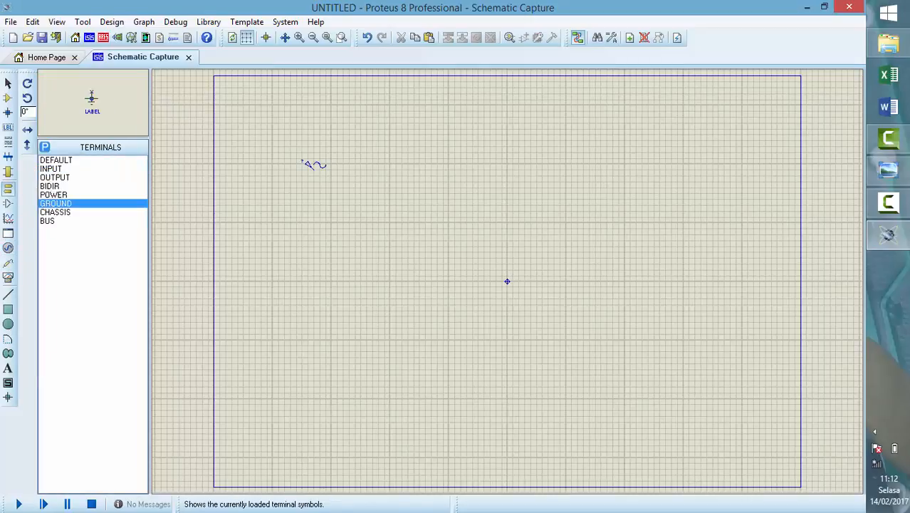
left_click(314, 244)
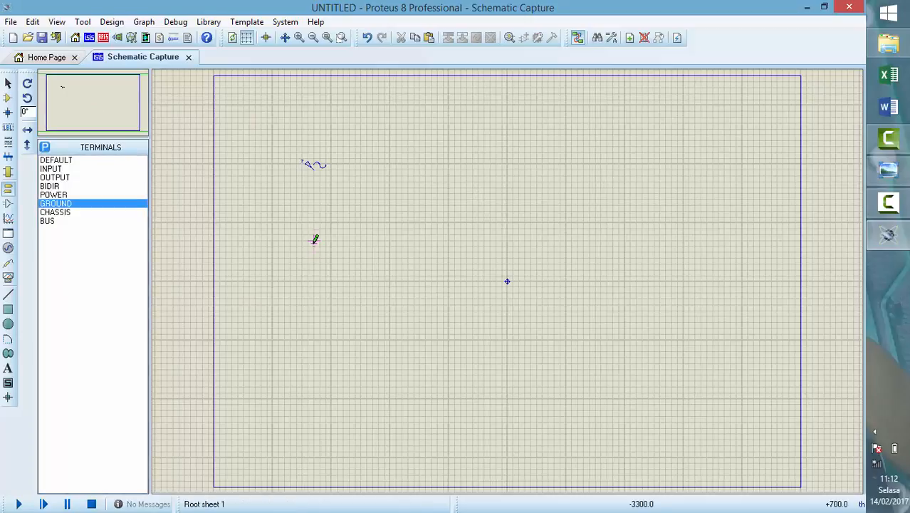
Step: Place the BRIDGE rectifier between the sine generator and the ground terminal
left_click(8, 98)
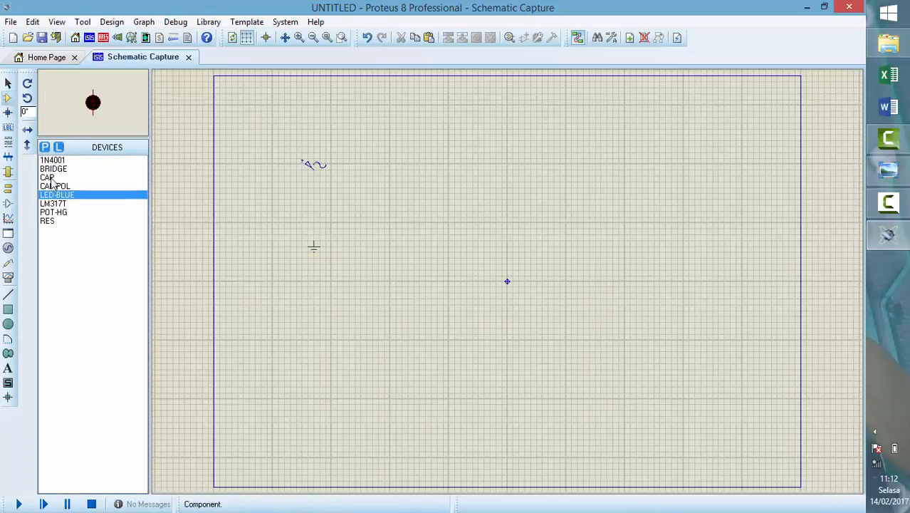
left_click(54, 170)
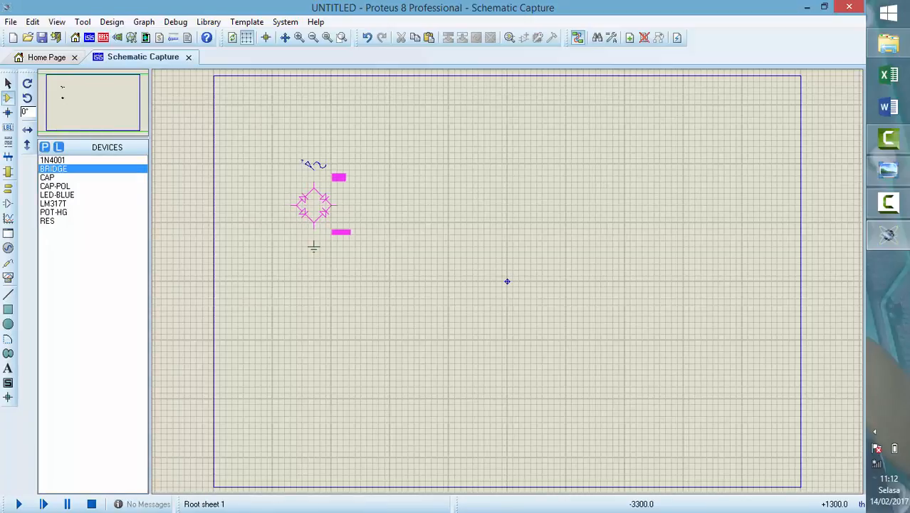
left_click(314, 207)
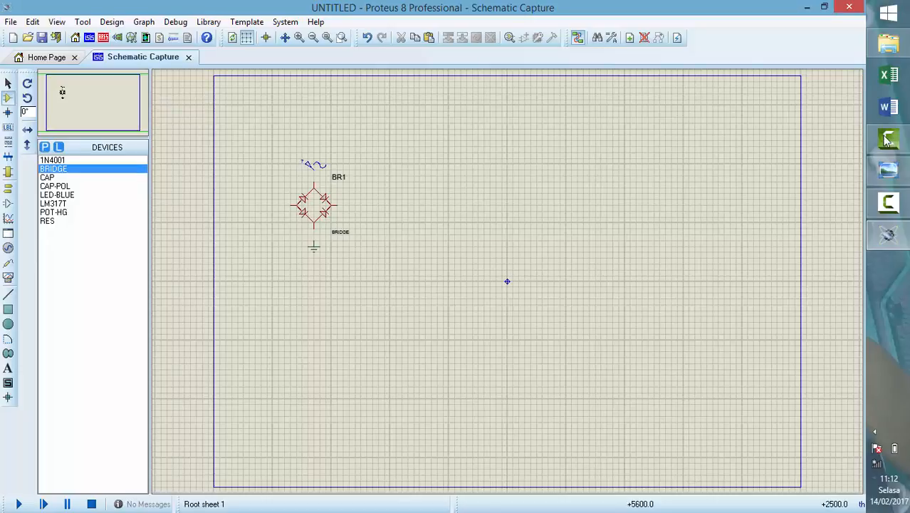
Step: Check the reference circuit in Windows Photo Viewer, and place a CAP-POL capacitor to the right of the bridge in Proteus, rotated clockwise
left_click(888, 170)
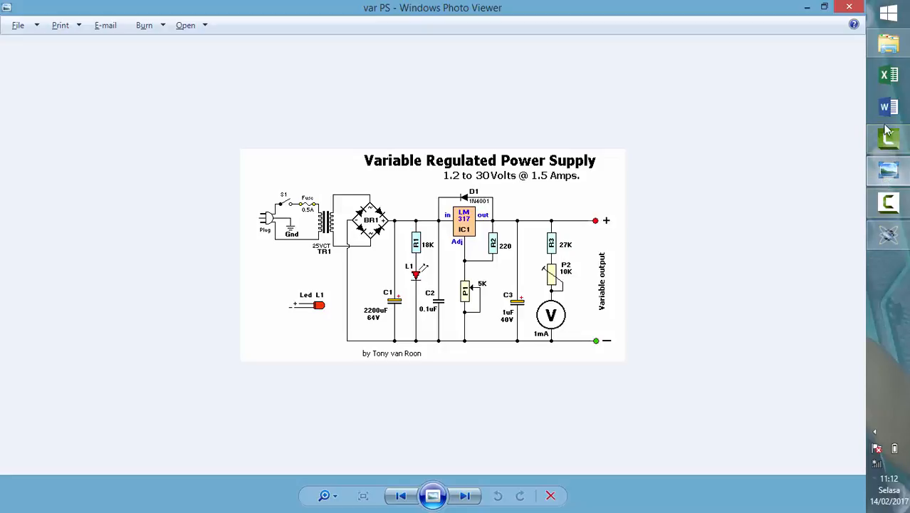
left_click(888, 233)
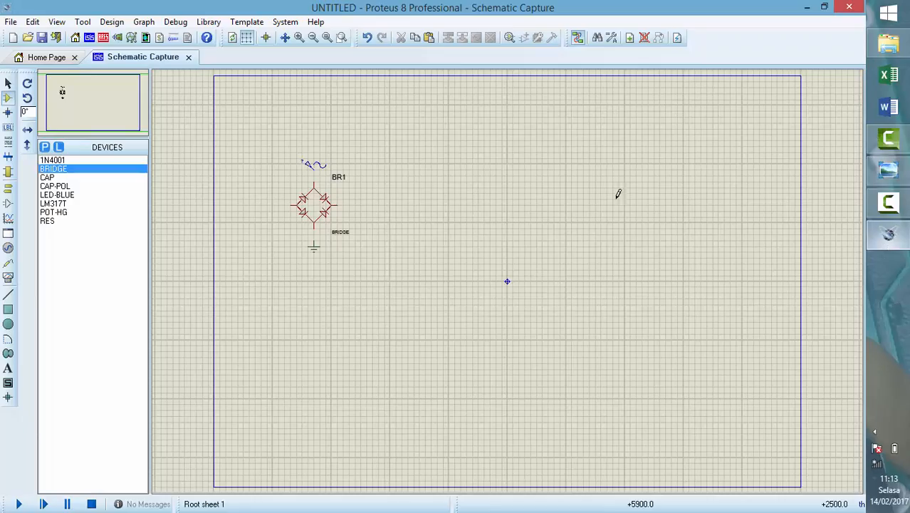
left_click(54, 186)
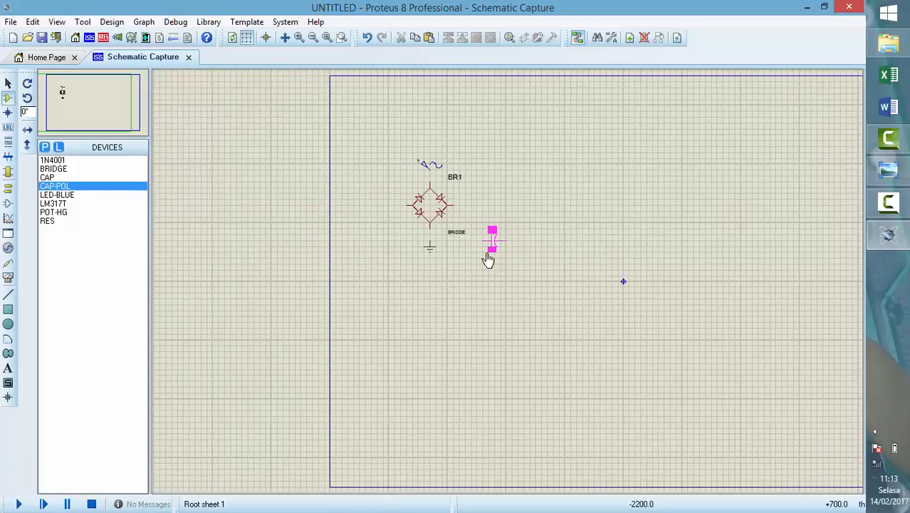
left_click(490, 249)
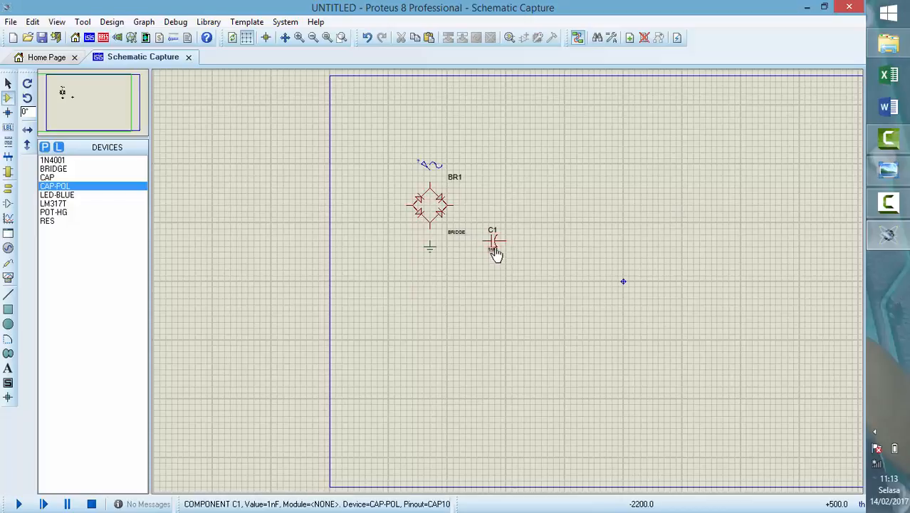
right_click(496, 245)
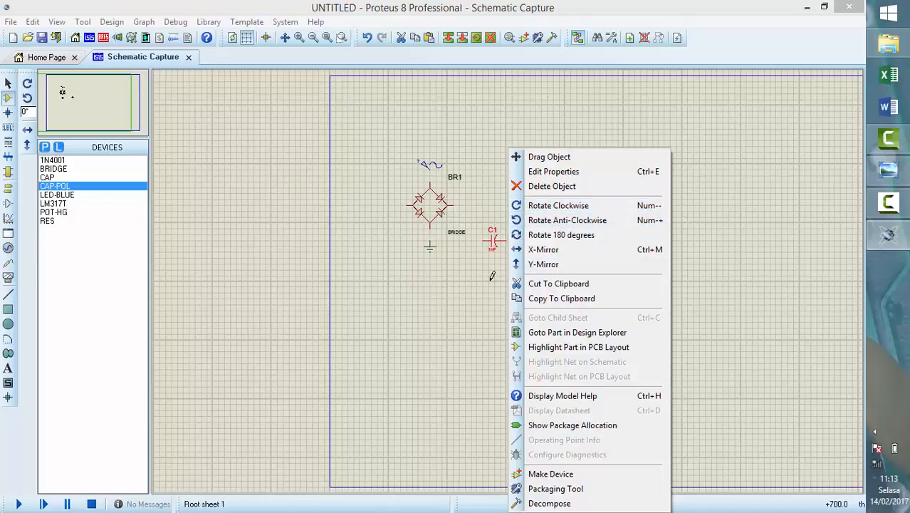
left_click(563, 205)
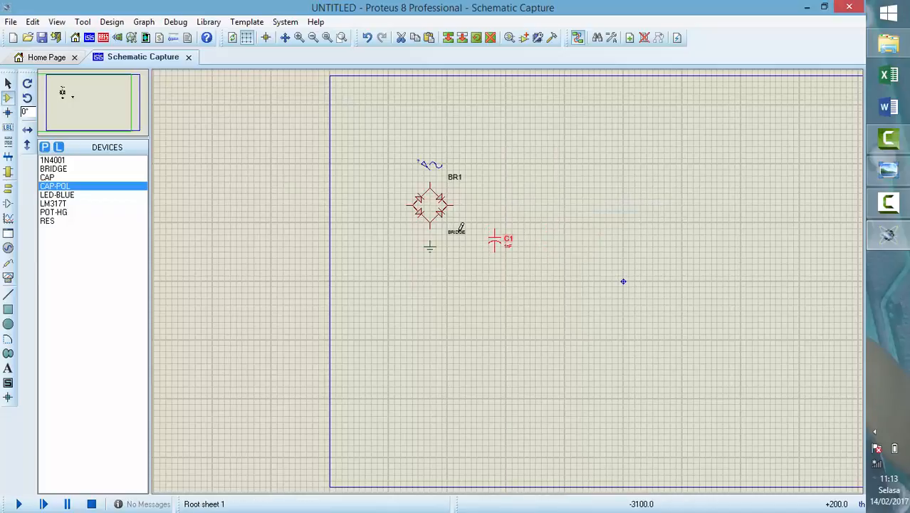
Step: Place a CAP capacitor to the right of C1 and rotate it clockwise
left_click(49, 177)
left_click(541, 243)
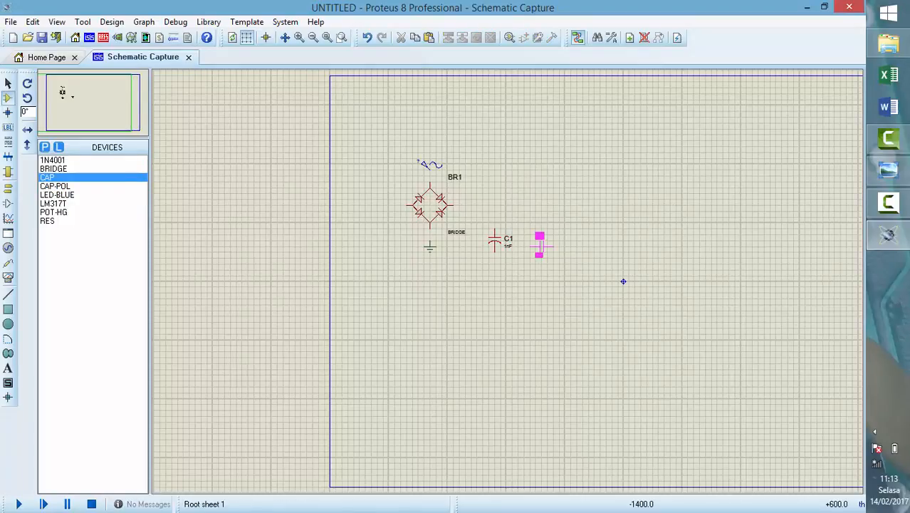
left_click(533, 245)
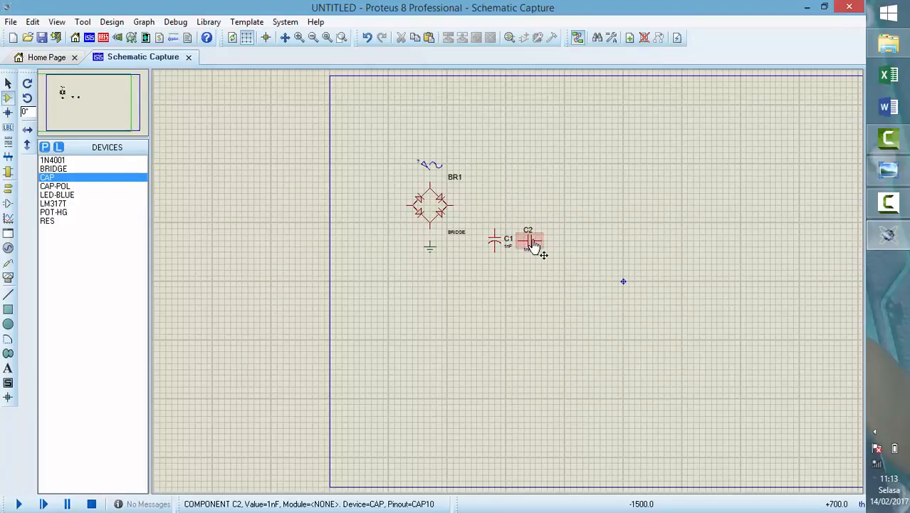
right_click(537, 246)
left_click(579, 207)
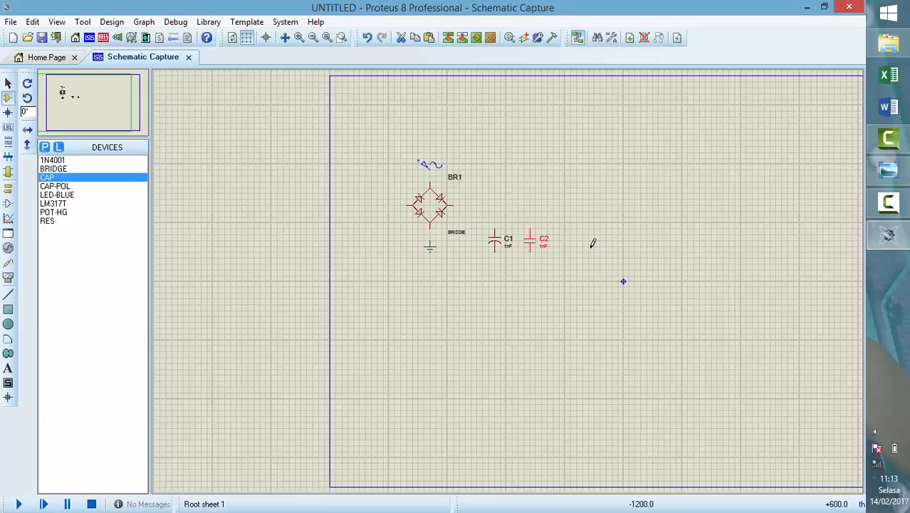
Step: Copy polarized capacitor C1 and paste the duplicate on the far right side of the sheet, level with the other capacitors
right_click(495, 244)
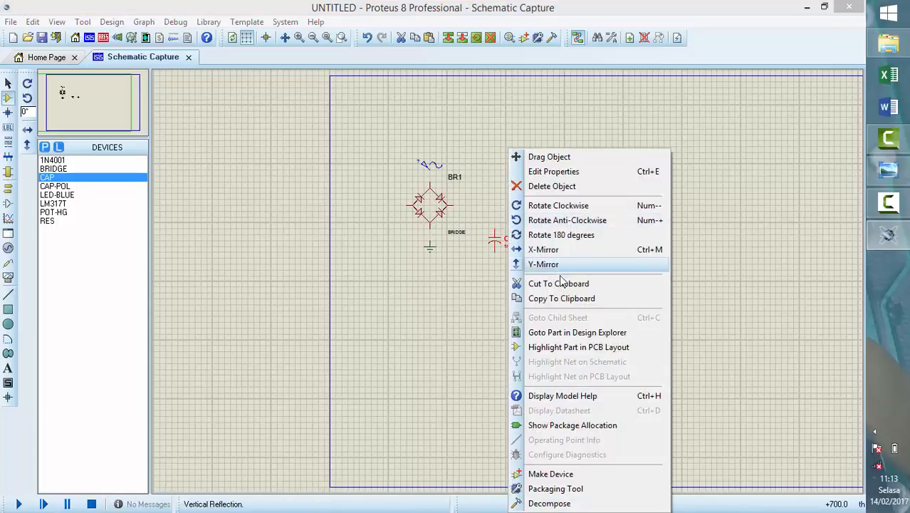
left_click(562, 299)
right_click(659, 220)
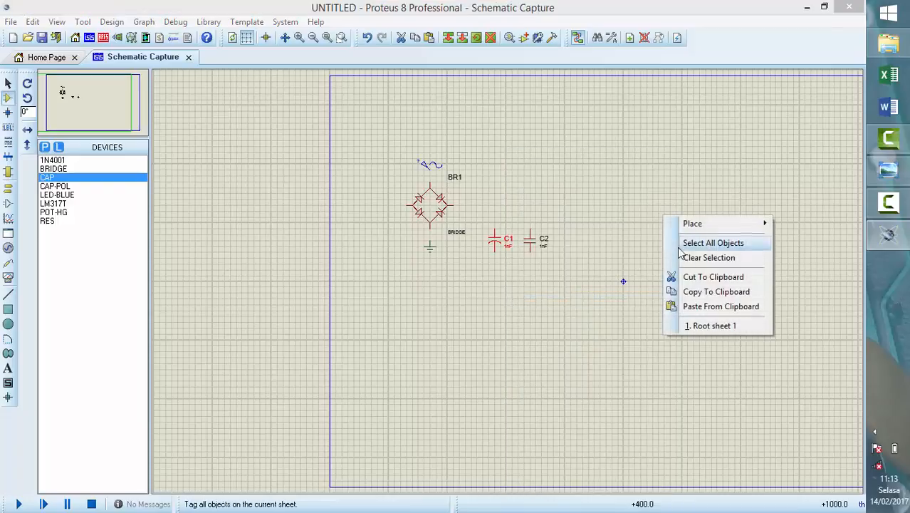
left_click(703, 309)
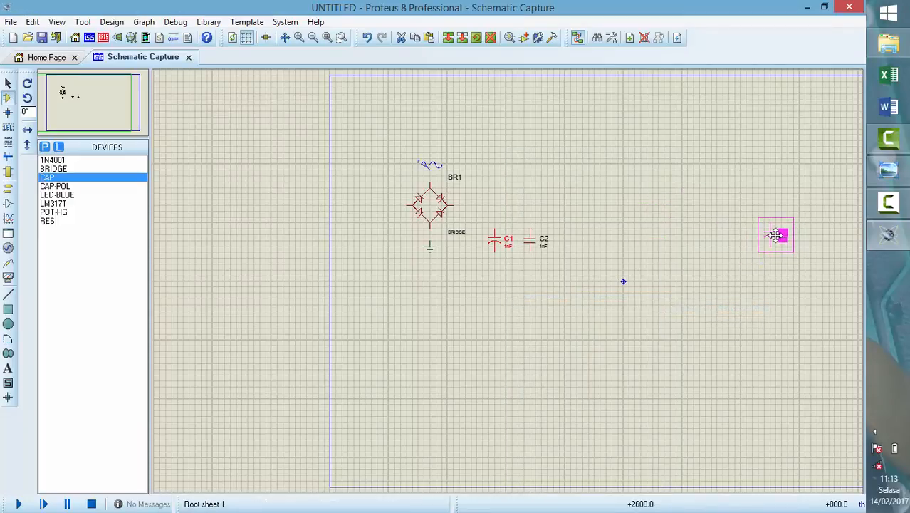
left_click(777, 240)
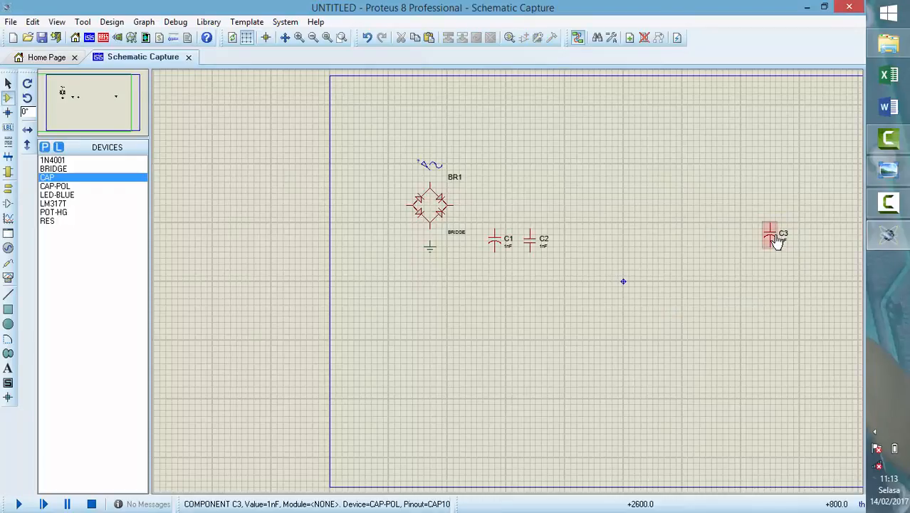
Step: Move capacitor C2 further right to leave space for a resistor beside C1
left_click(545, 242)
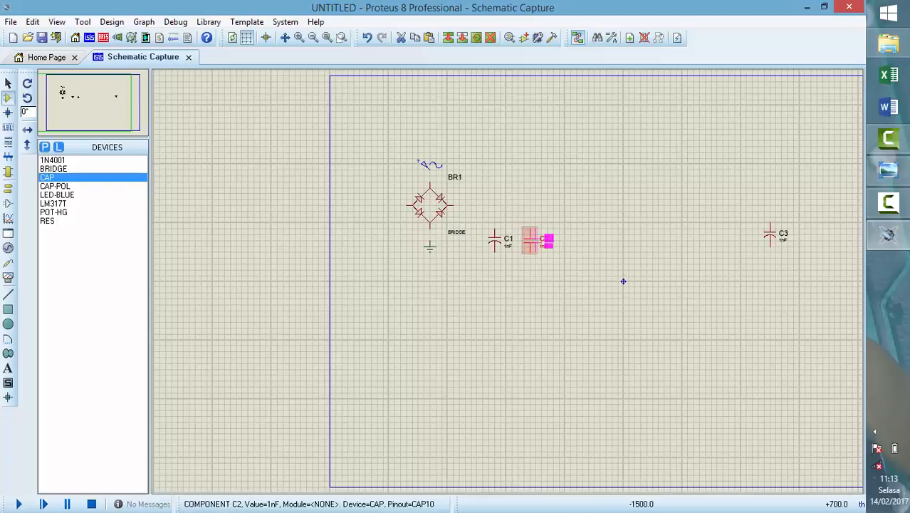
left_click_drag(532, 242, 567, 242)
left_click(522, 219)
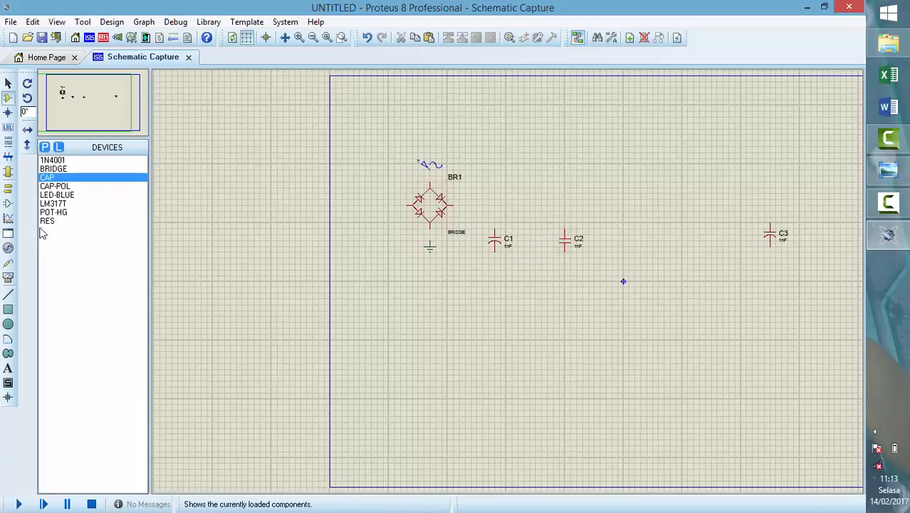
Step: Place a RES resistor between C1 and C2, rotated clockwise and moved down level with the capacitors
left_click(539, 229)
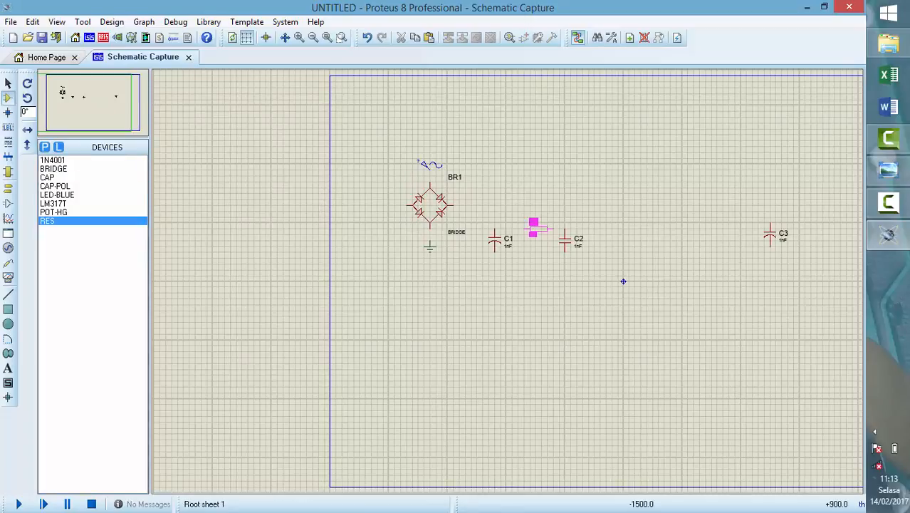
left_click(535, 225)
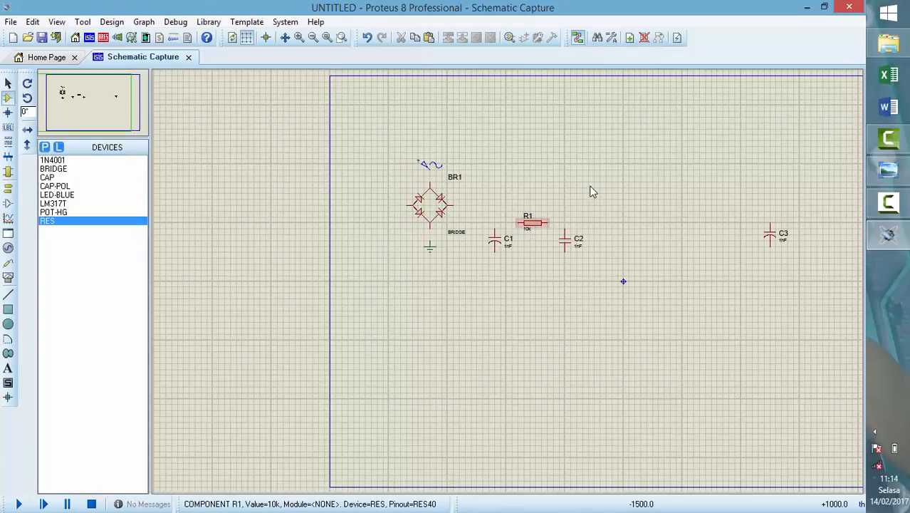
right_click(547, 224)
left_click(578, 204)
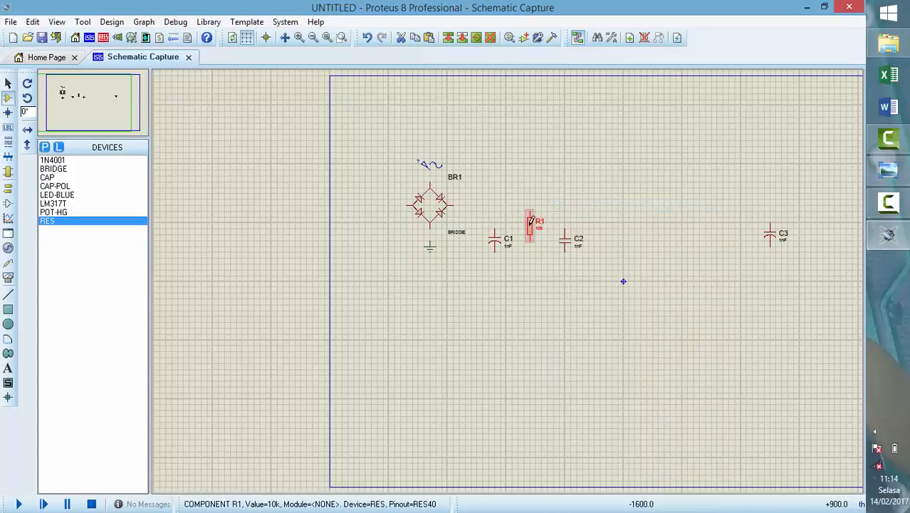
double_click(532, 222)
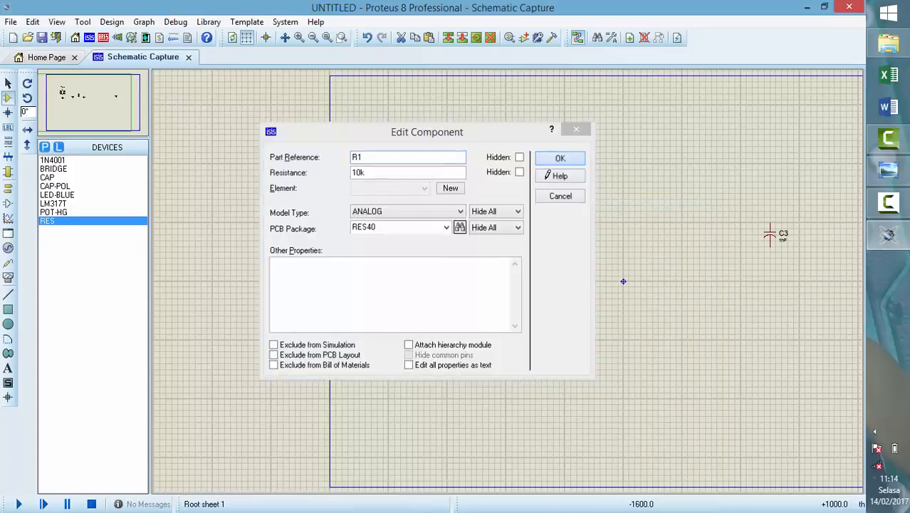
key("Return")
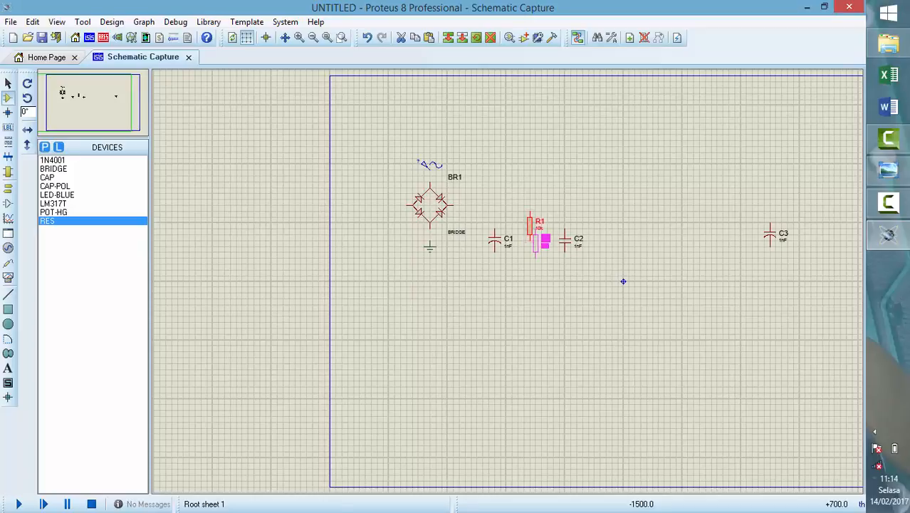
left_click_drag(543, 241, 539, 245)
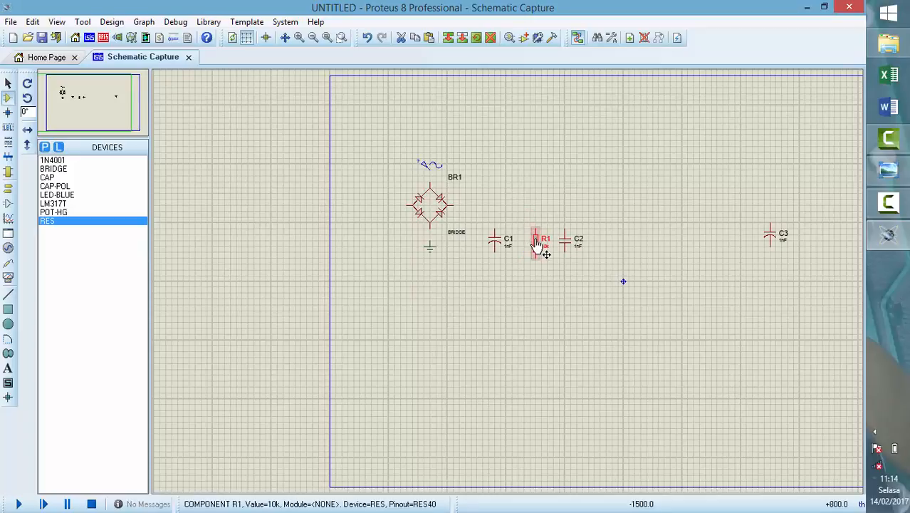
Step: Copy resistor R1 and paste the duplicate between C2 and C3, just left of C3
right_click(539, 246)
left_click(602, 298)
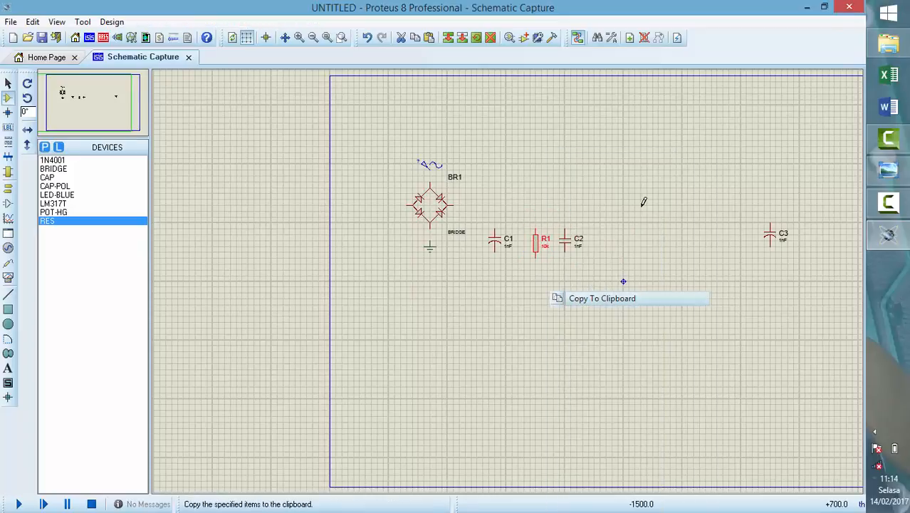
right_click(643, 202)
key("Down")
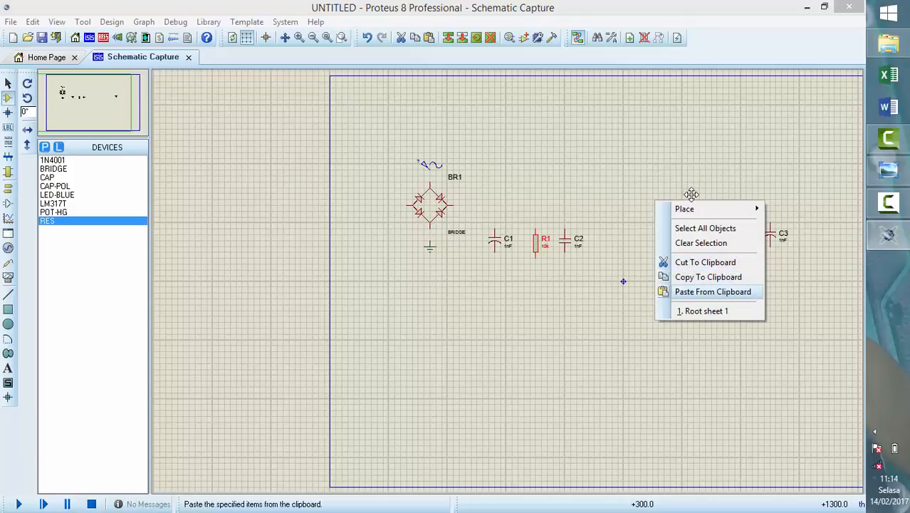
key("Return")
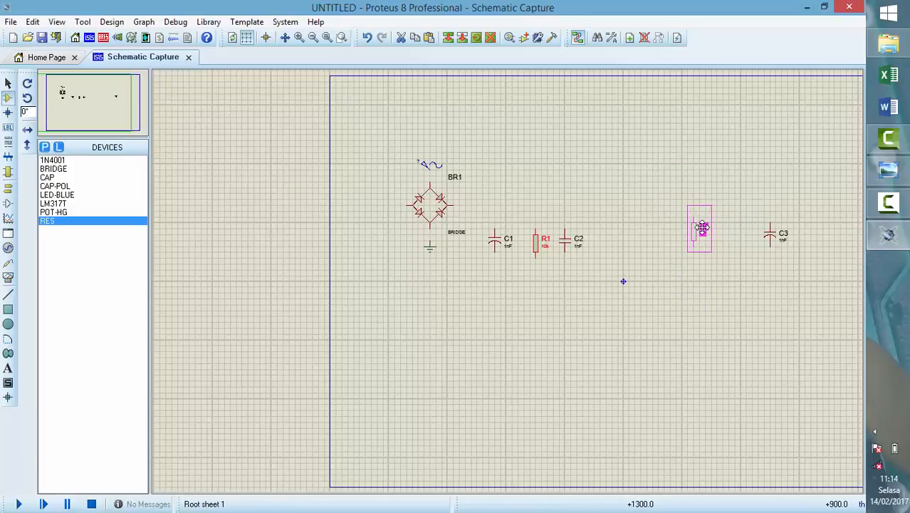
left_click(701, 228)
Step: Paste another copy of the resistor to the right of C3 and nudge it level with that capacitor
right_click(660, 186)
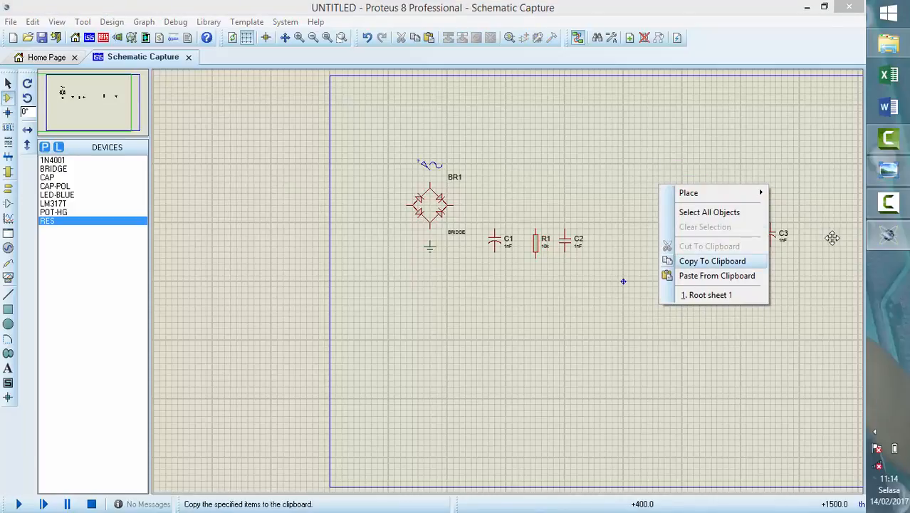
key("Down")
key("Return")
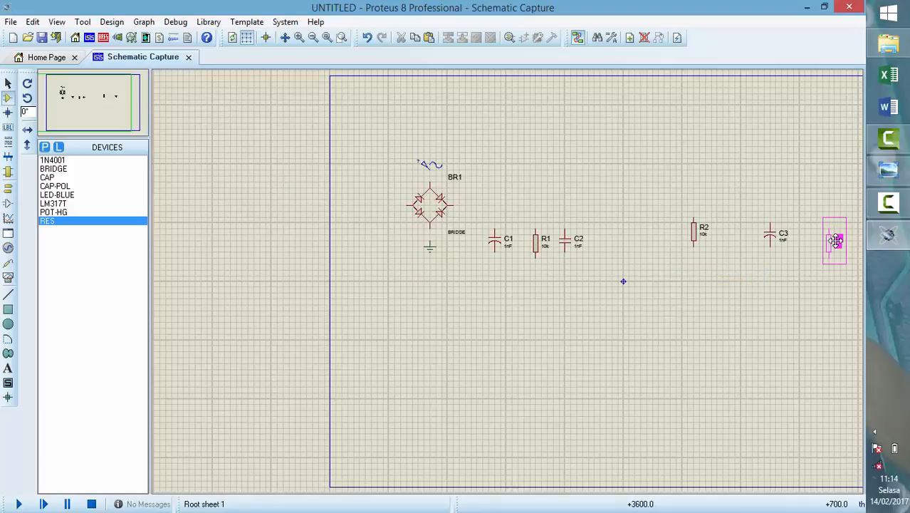
left_click(836, 241)
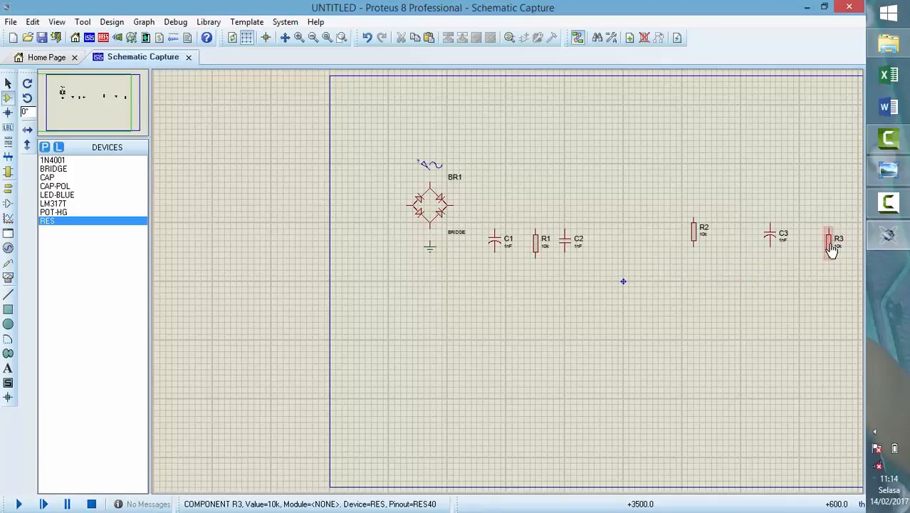
left_click(830, 245)
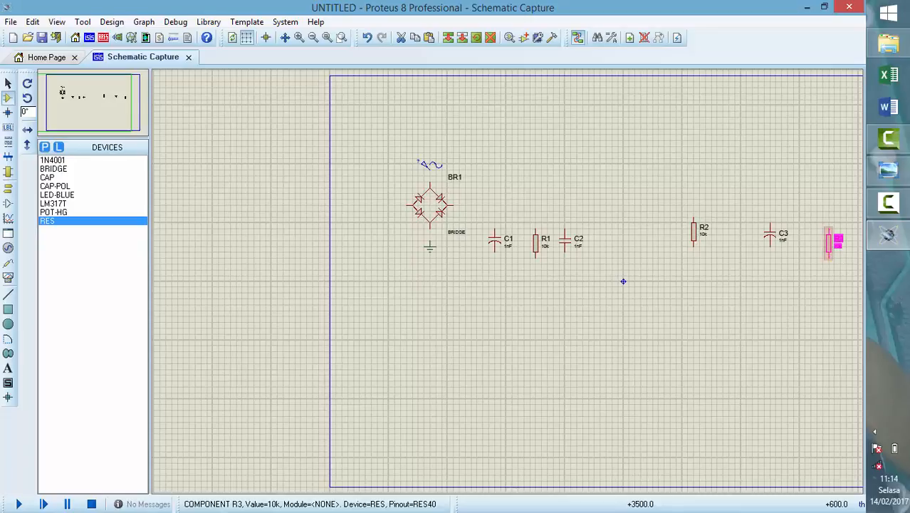
left_click_drag(829, 245, 817, 239)
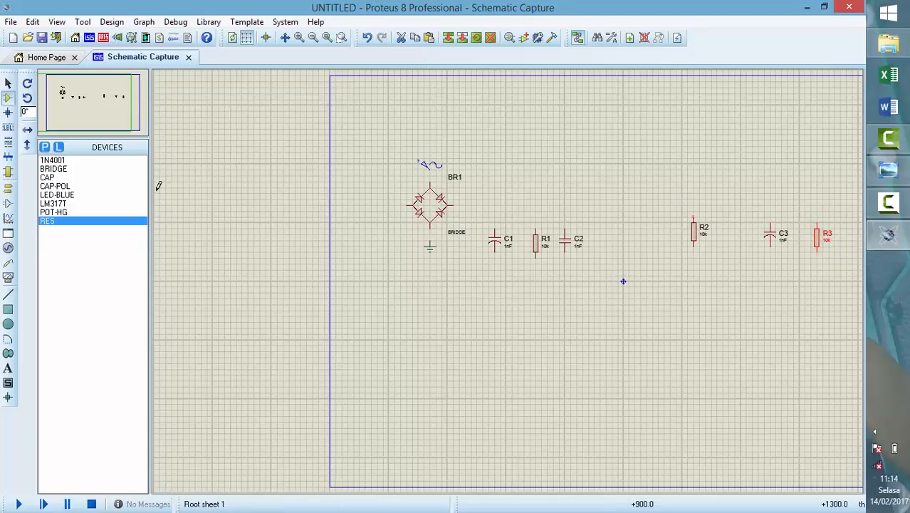
Step: Place an LM317T regulator between C2 and R2, and a POT-HG potentiometer directly below its ADJ pin
left_click(57, 205)
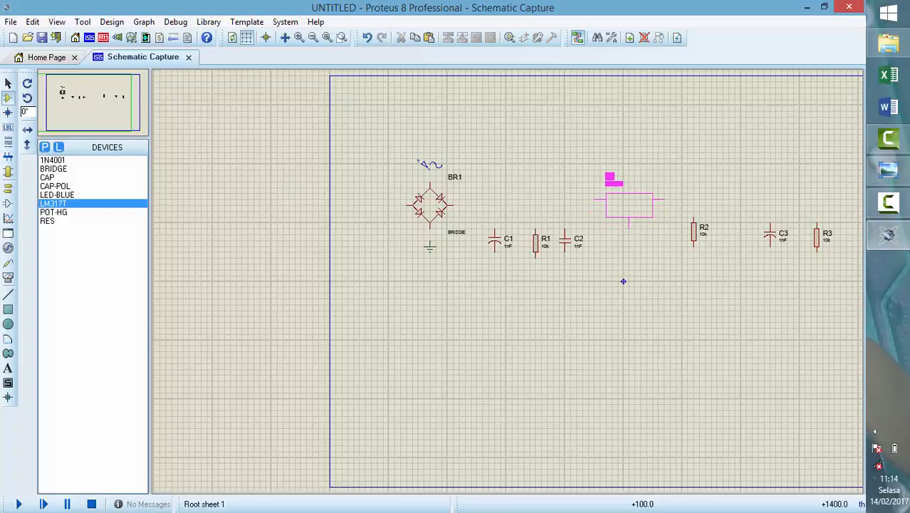
left_click(623, 211)
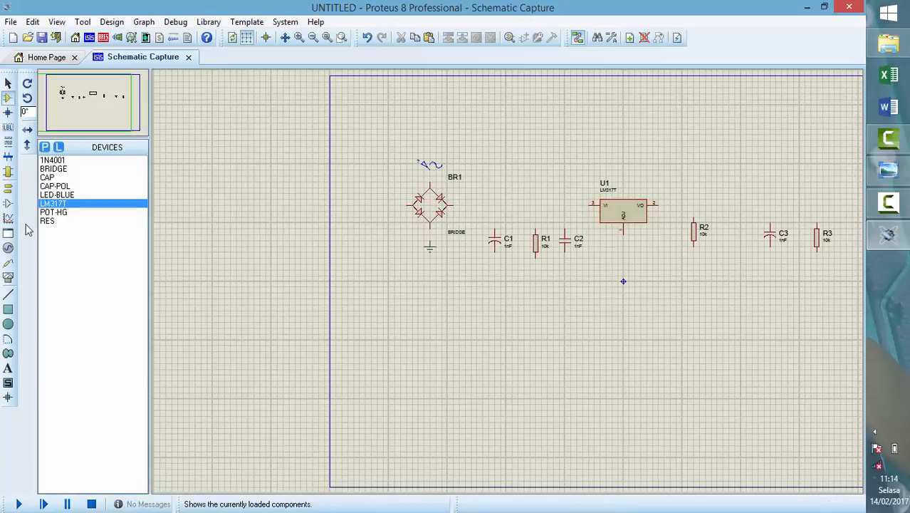
left_click(51, 187)
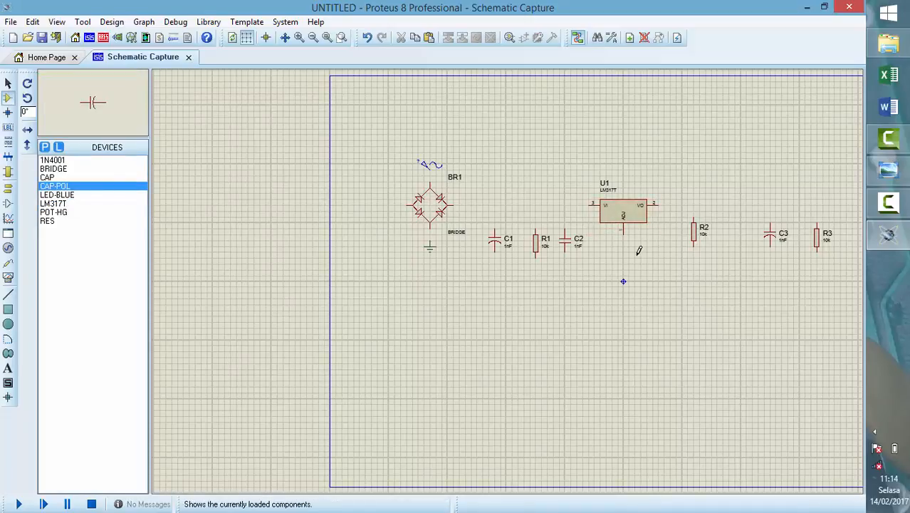
left_click(53, 212)
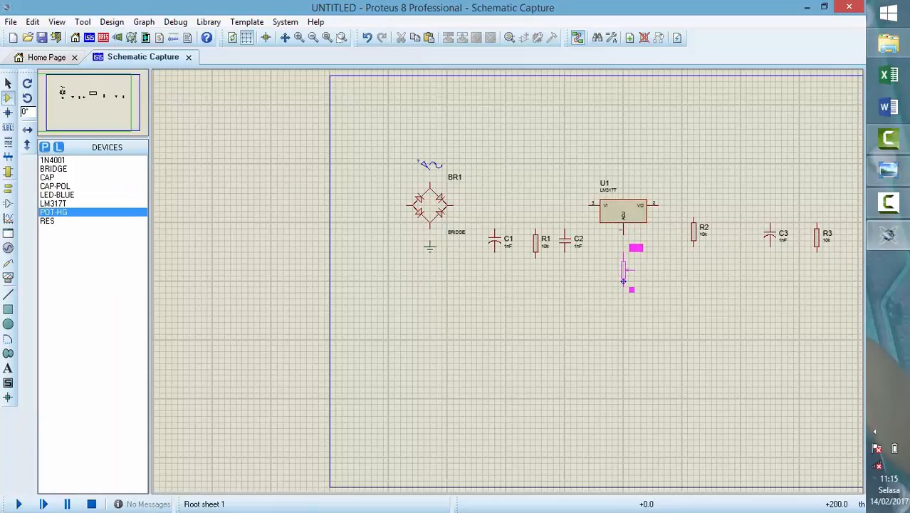
left_click(624, 282)
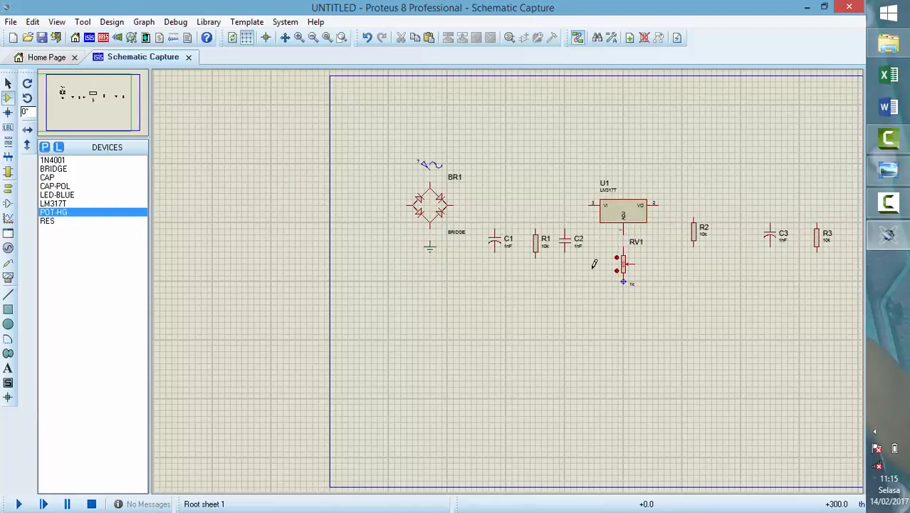
Step: Place an LED-BLUE below R1 and a 1N4001 diode above the LM317T, X-mirroring the diode
left_click(55, 195)
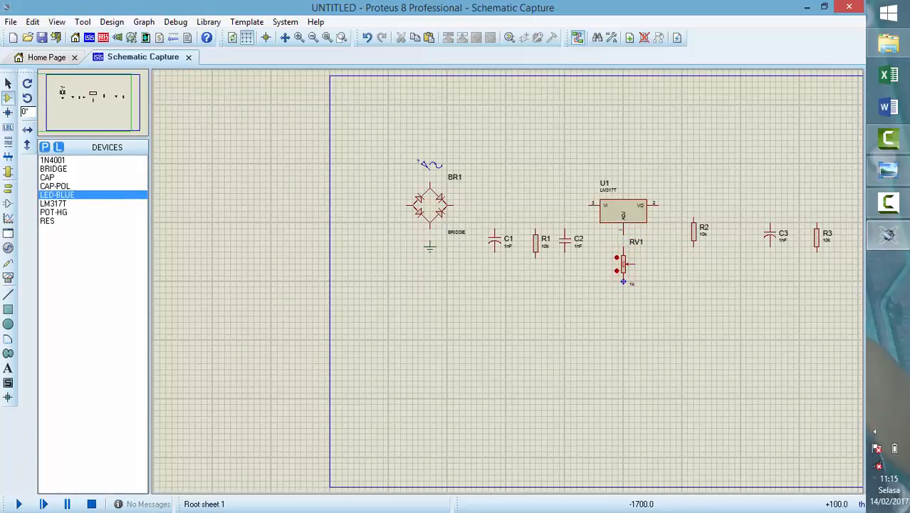
left_click(535, 282)
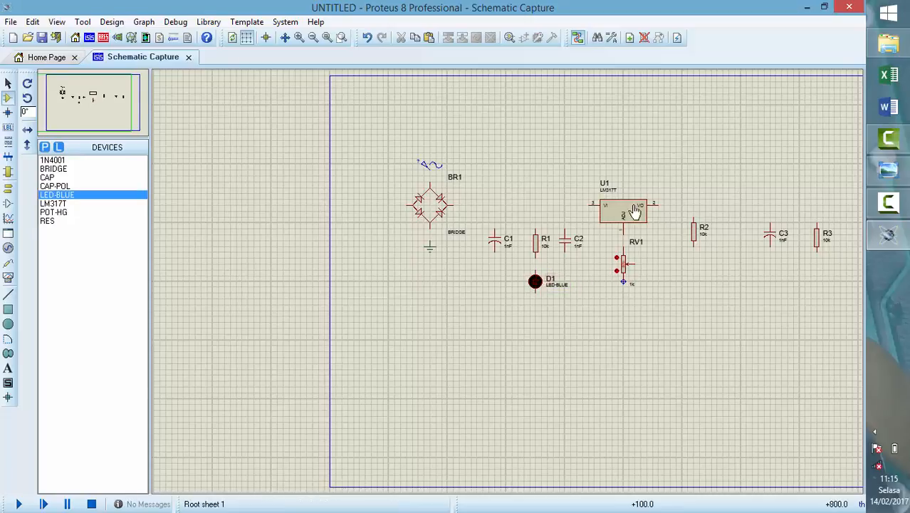
left_click(52, 160)
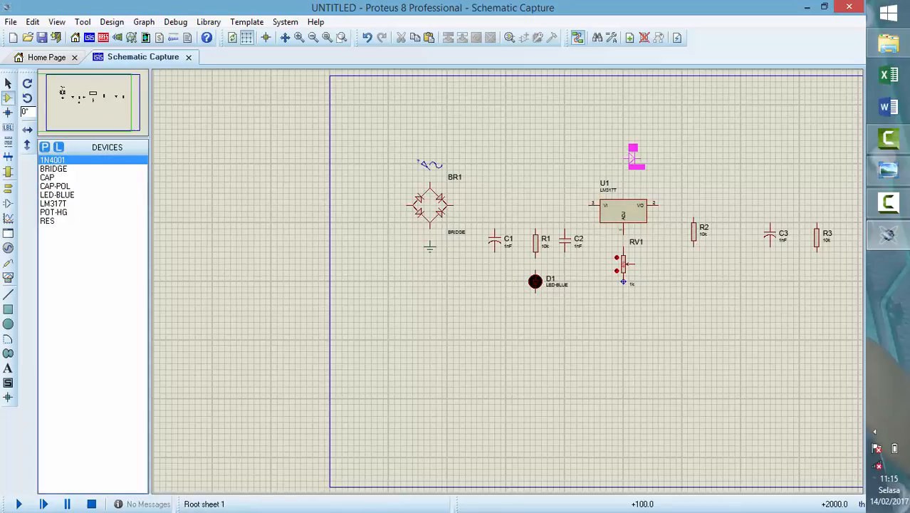
left_click(624, 169)
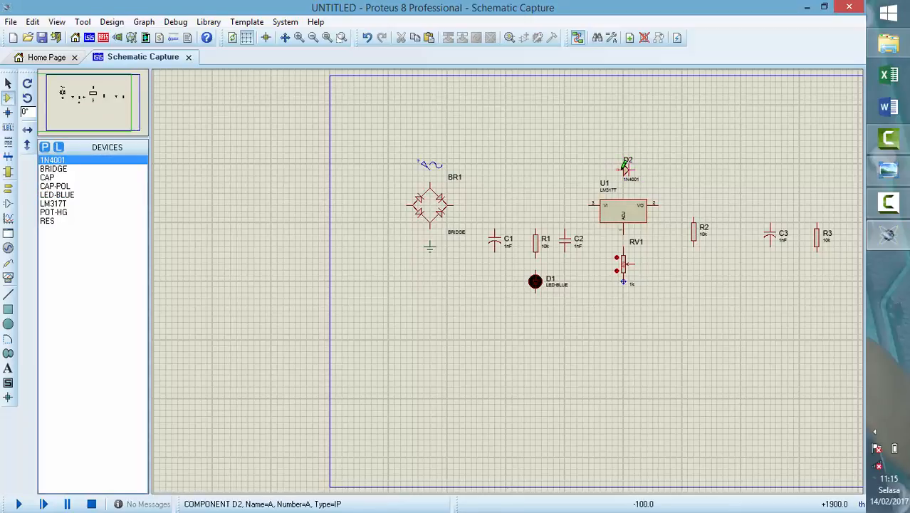
right_click(634, 176)
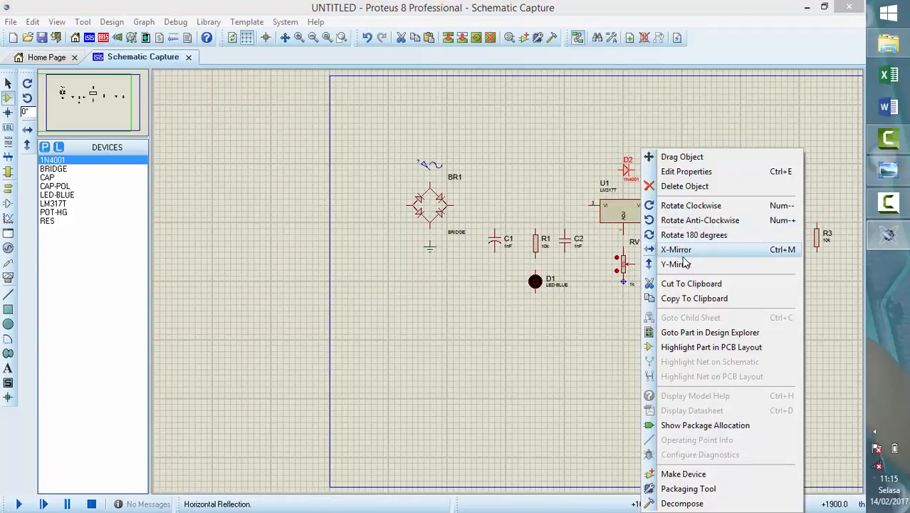
left_click(685, 253)
left_click(668, 163)
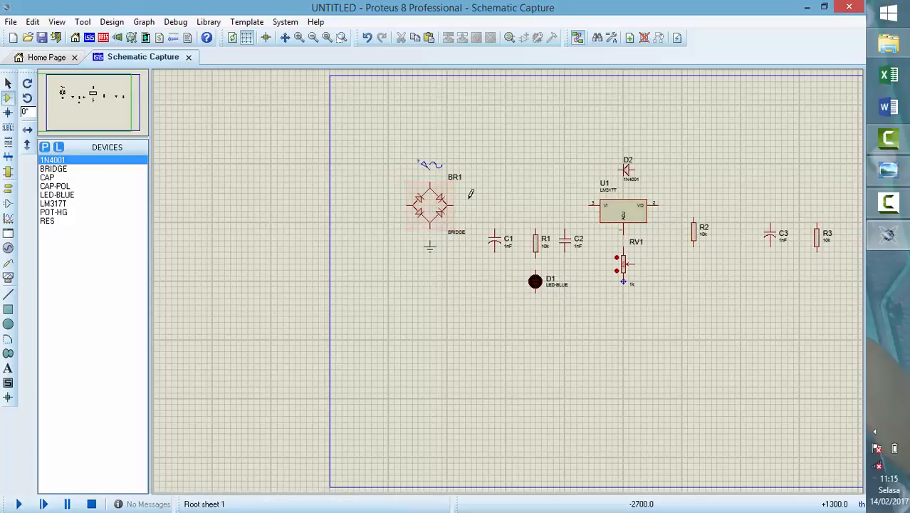
Step: Check the reference circuit in Windows Photo Viewer, return to Proteus and wire the bridge's positive output to the LM317T's VI pin
left_click(889, 171)
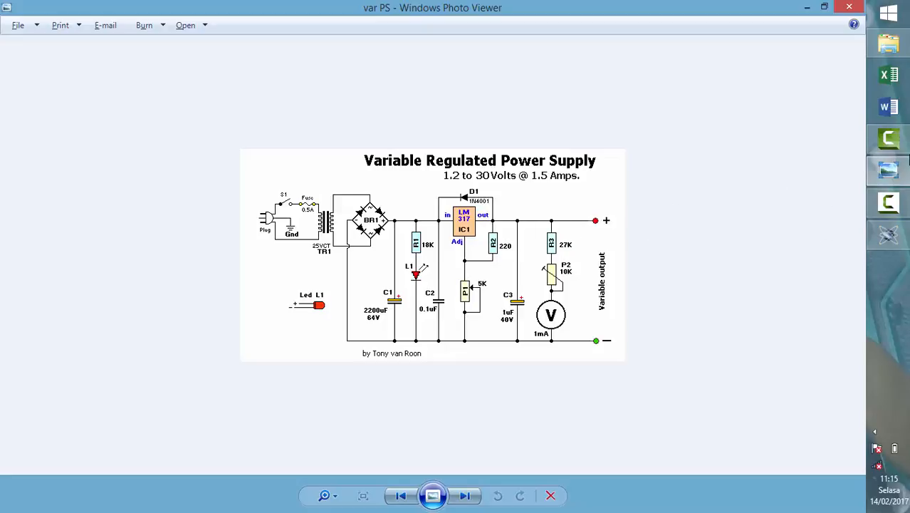
left_click(891, 236)
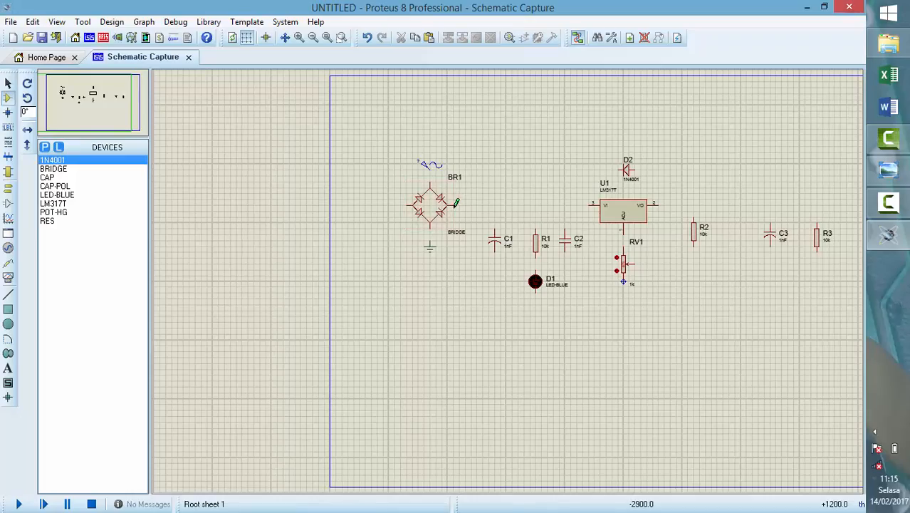
left_click(590, 205)
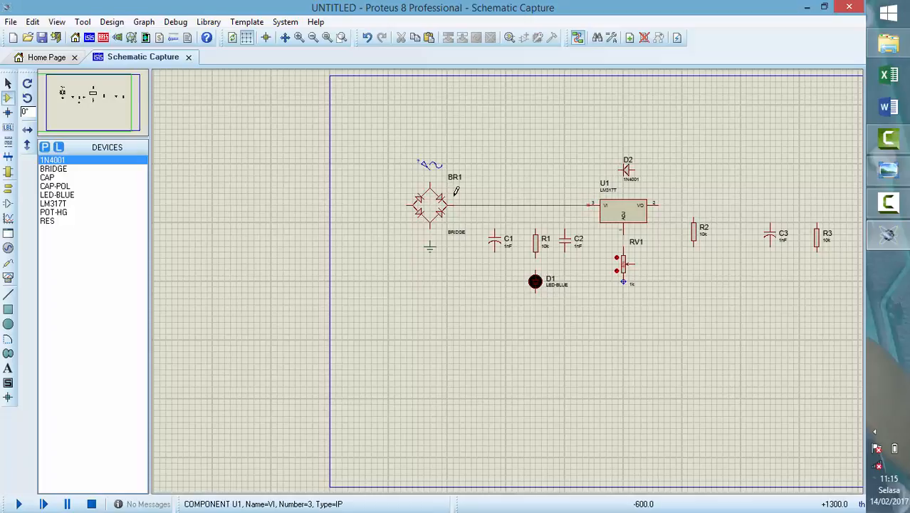
key("ctrl+z")
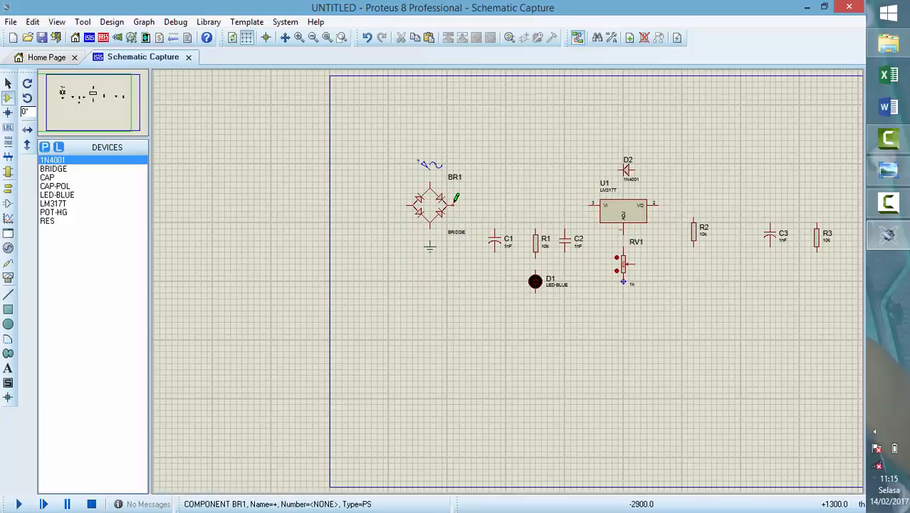
left_click(590, 205)
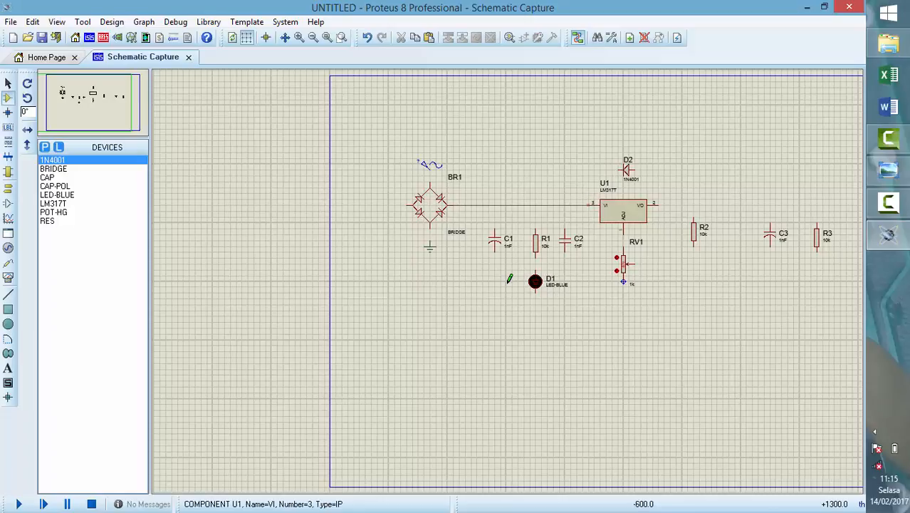
Step: Wire the upper pins of C1, R1 and C2 to the line between the bridge and the LM317T input
scroll(509, 279, "up", 1)
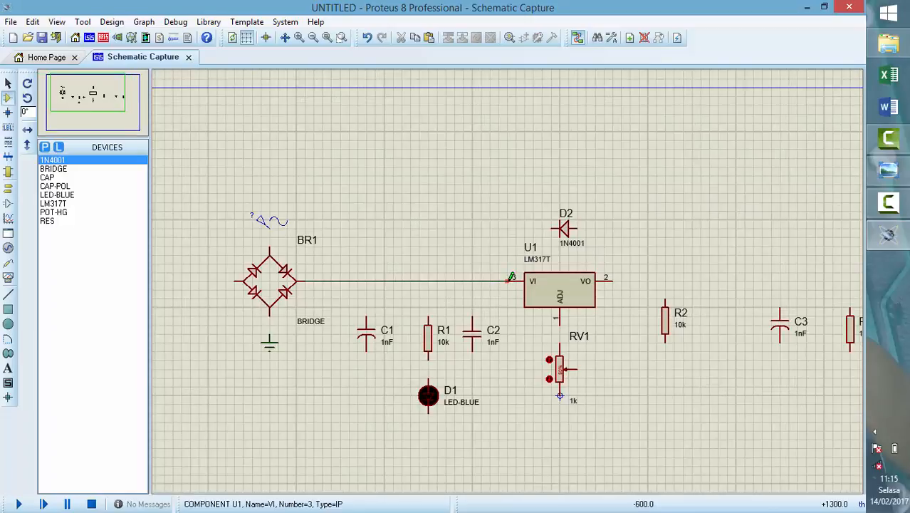
scroll(511, 277, "up", 1)
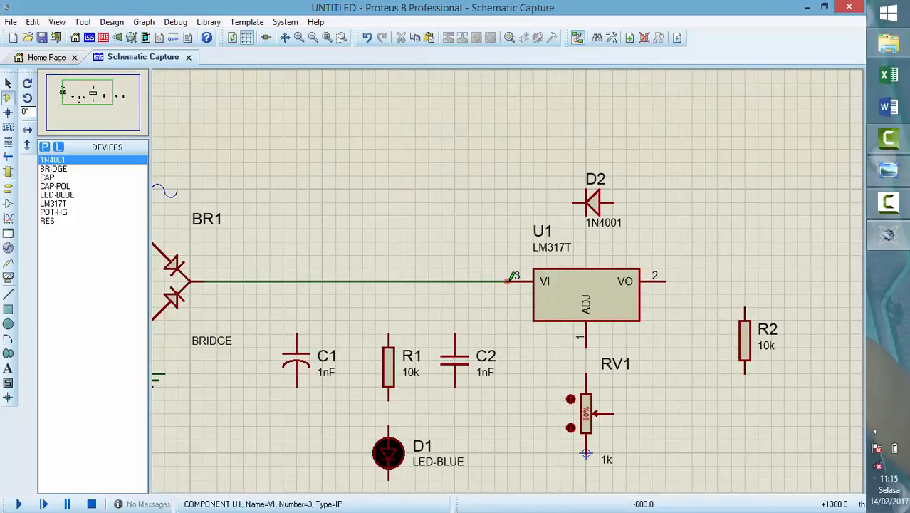
left_click(297, 332)
left_click(296, 281)
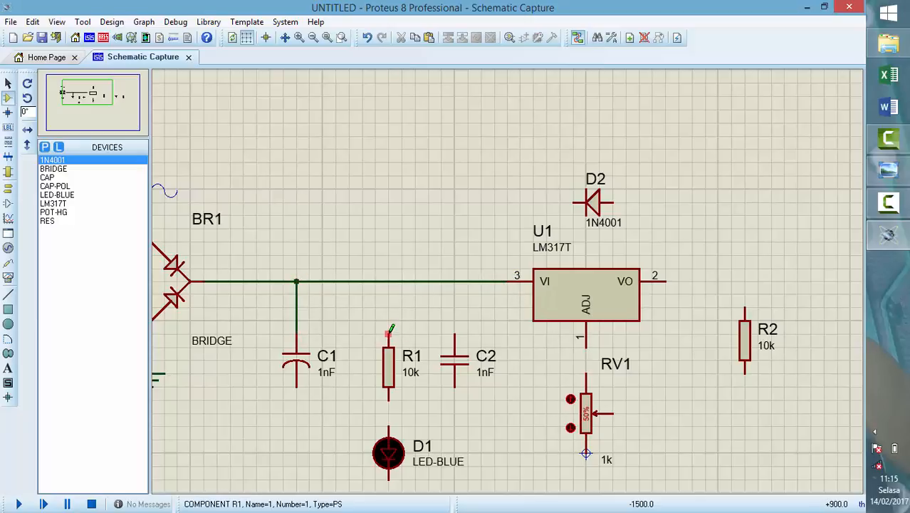
left_click(388, 335)
left_click(388, 281)
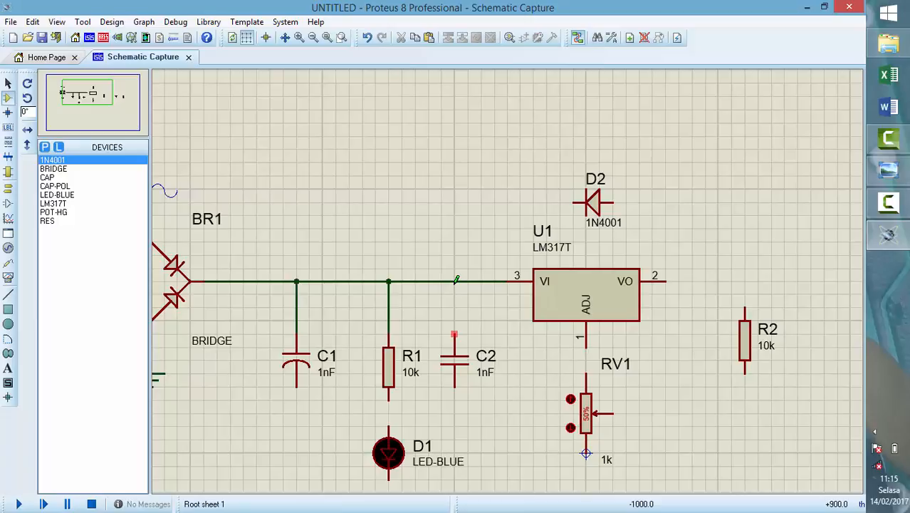
left_click(454, 335)
left_click(454, 281)
Step: Move potentiometer RV1 slightly down and shift resistor R2 up and closer to the LM317T's output pin
left_click_drag(533, 359, 665, 466)
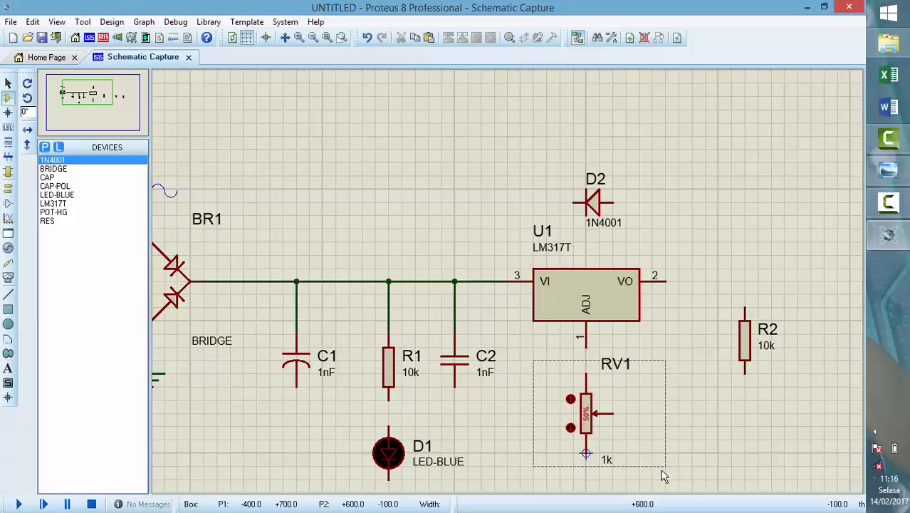
left_click(585, 412)
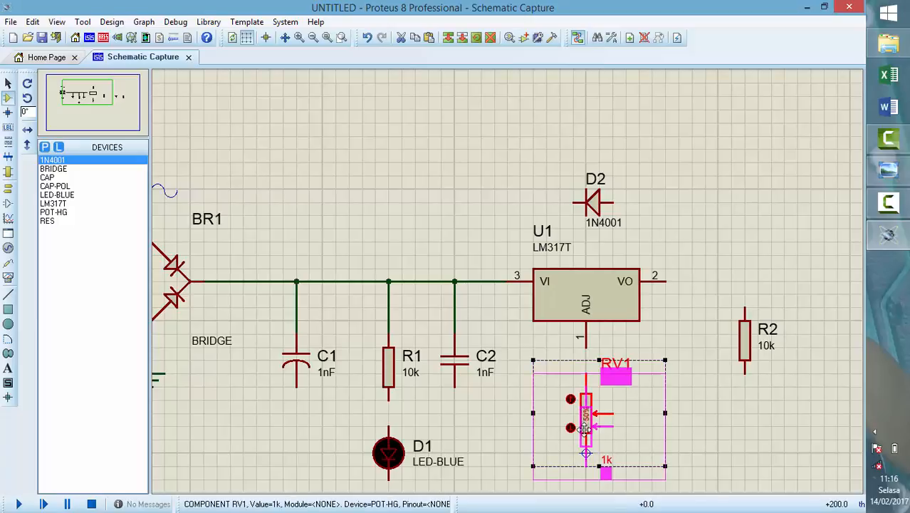
left_click_drag(585, 427, 586, 429)
left_click(780, 398)
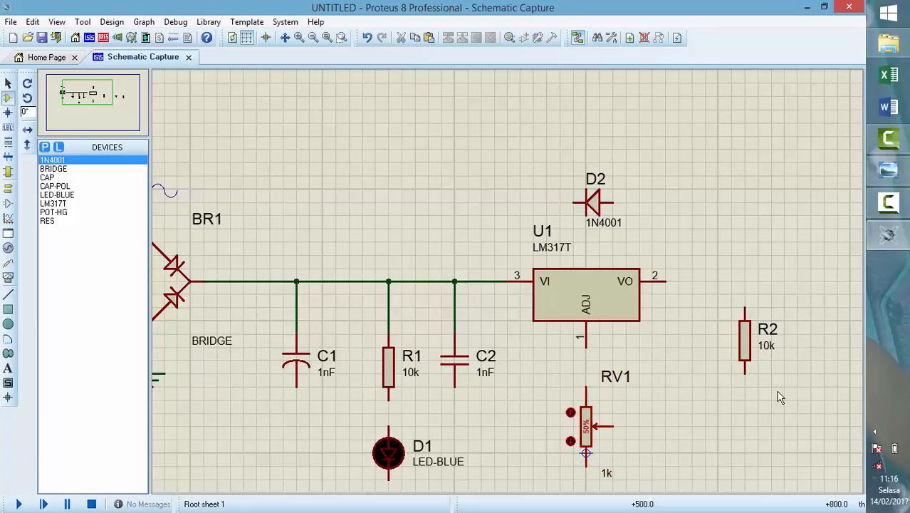
left_click(783, 388)
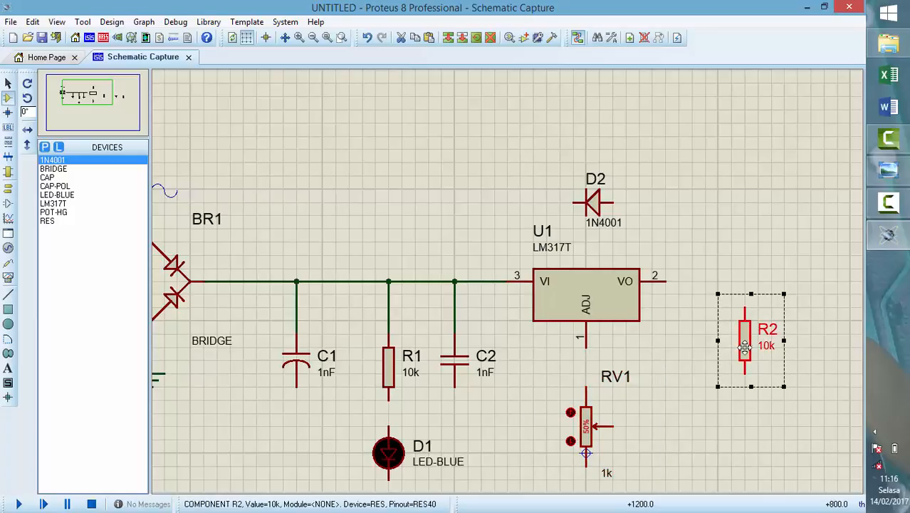
left_click_drag(718, 331, 688, 319)
Step: Wire the LM317T's VO pin to the top of R2 and its ADJ pin to the top of RV1
left_click(666, 281)
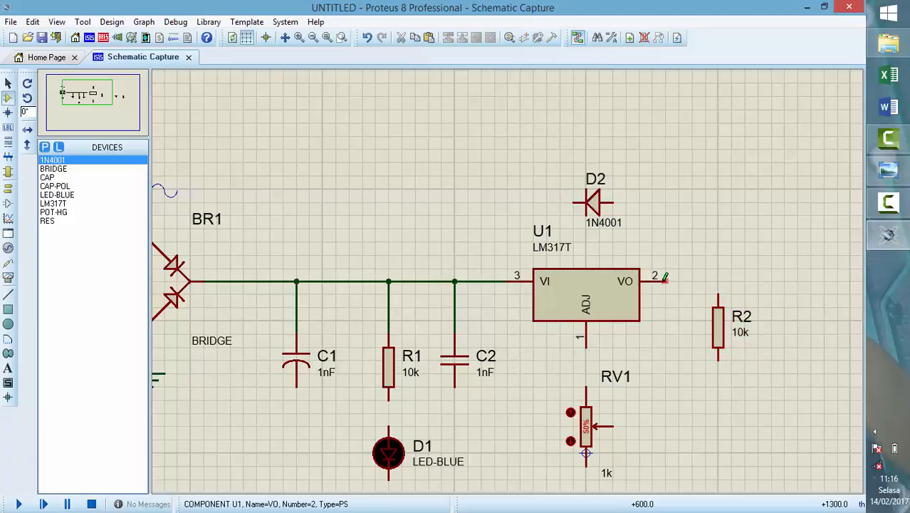
left_click(718, 292)
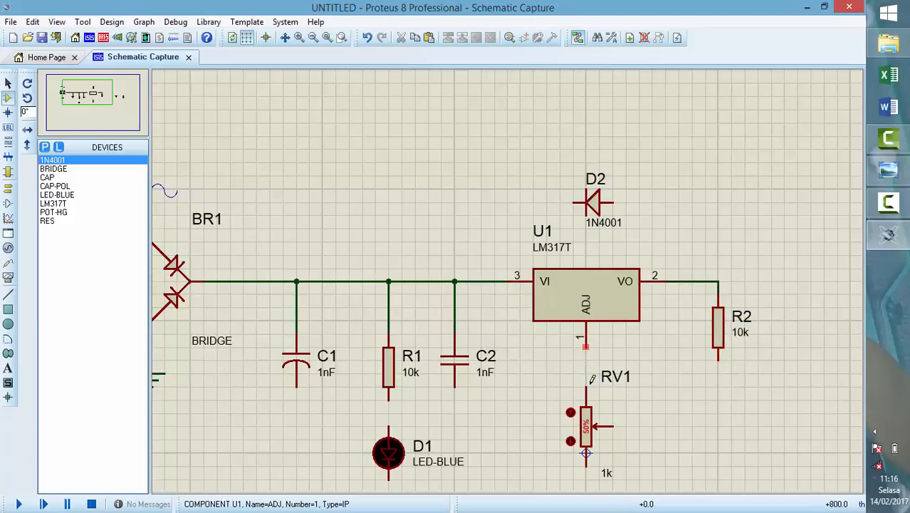
left_click(588, 383)
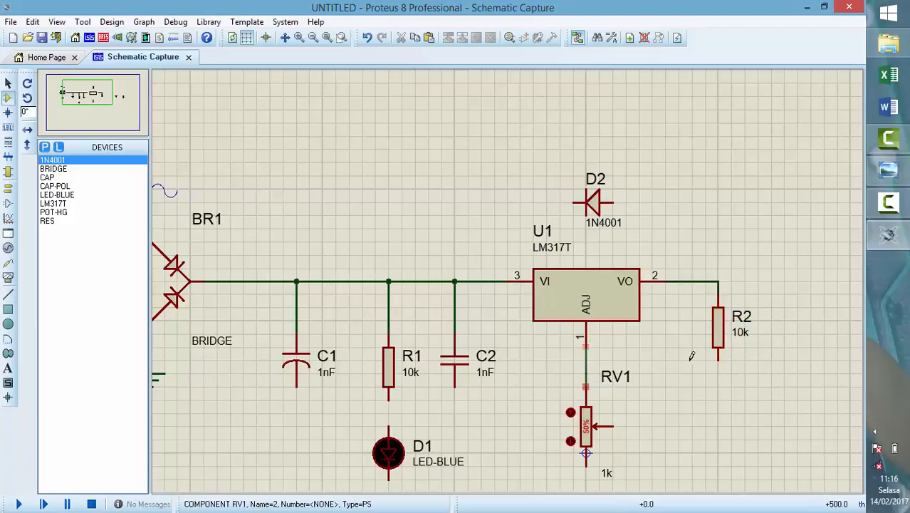
Step: Move the RV1 reference label to the left side of the potentiometer
left_click(615, 381)
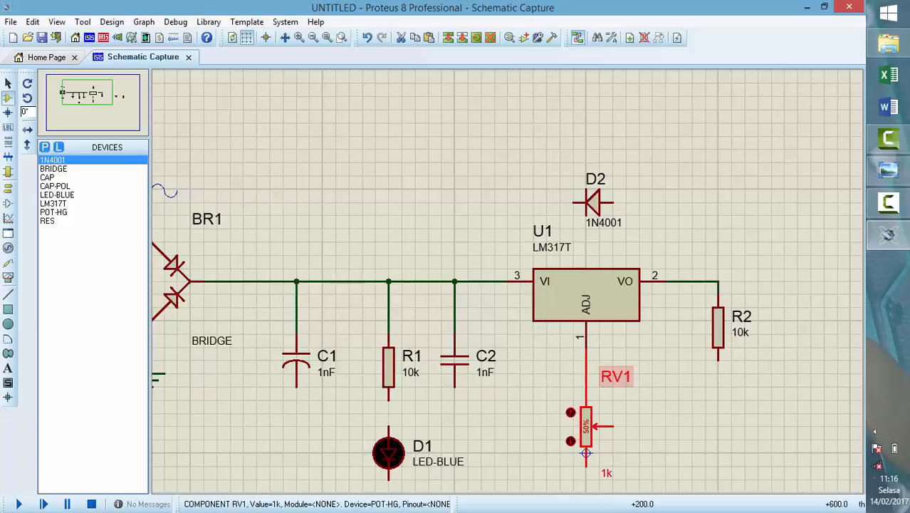
left_click_drag(615, 376, 614, 402)
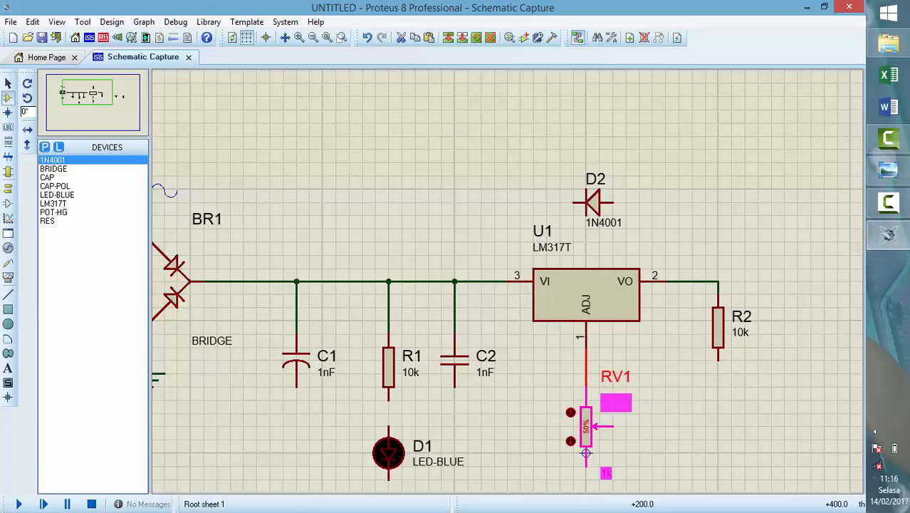
left_click_drag(613, 401, 533, 427)
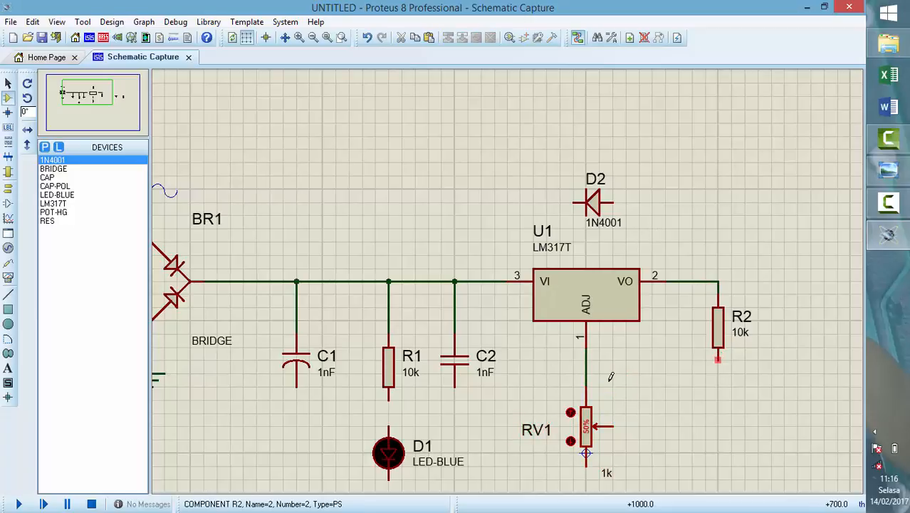
Step: Wire R2's lower pin to the ADJ line and connect diode D2 between the LM317T's input and output lines
left_click(718, 360)
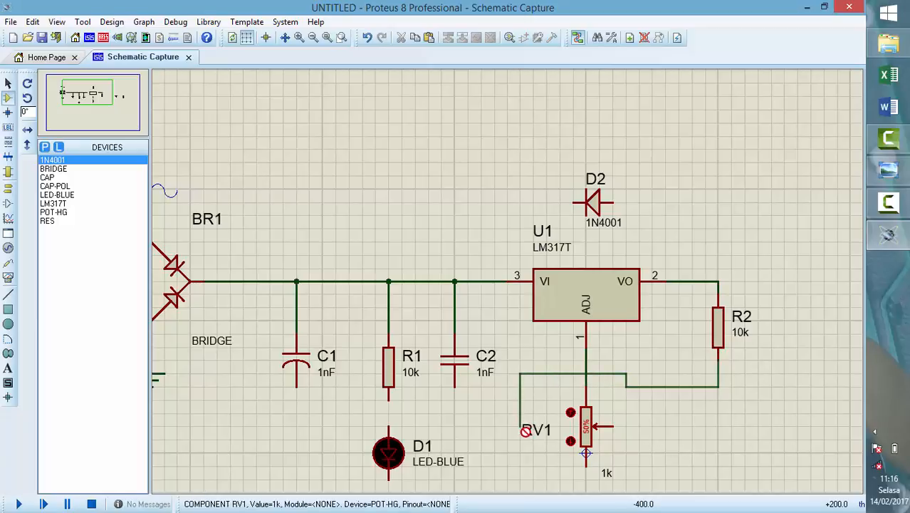
left_click(586, 373)
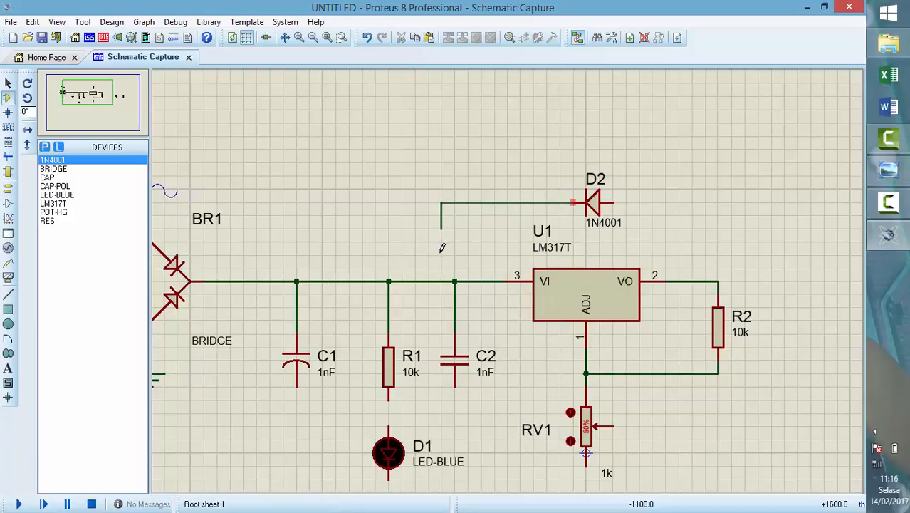
left_click(455, 281)
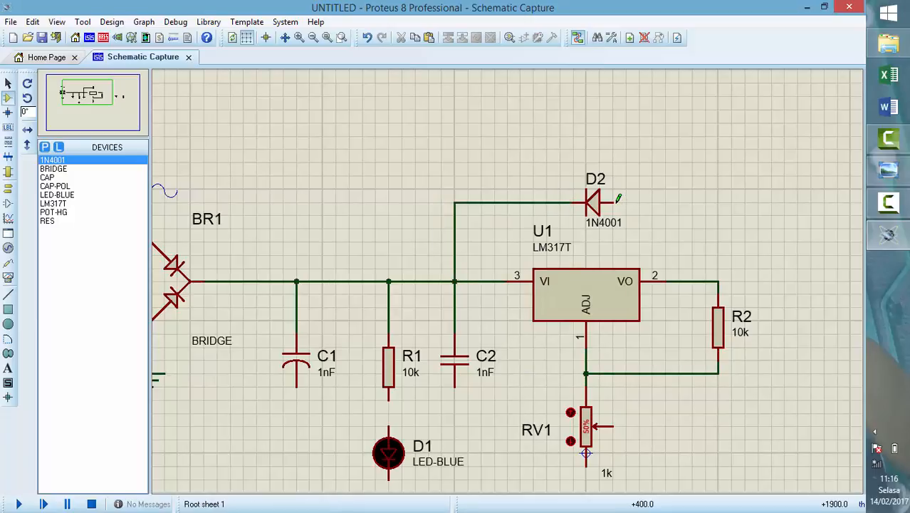
left_click(718, 279)
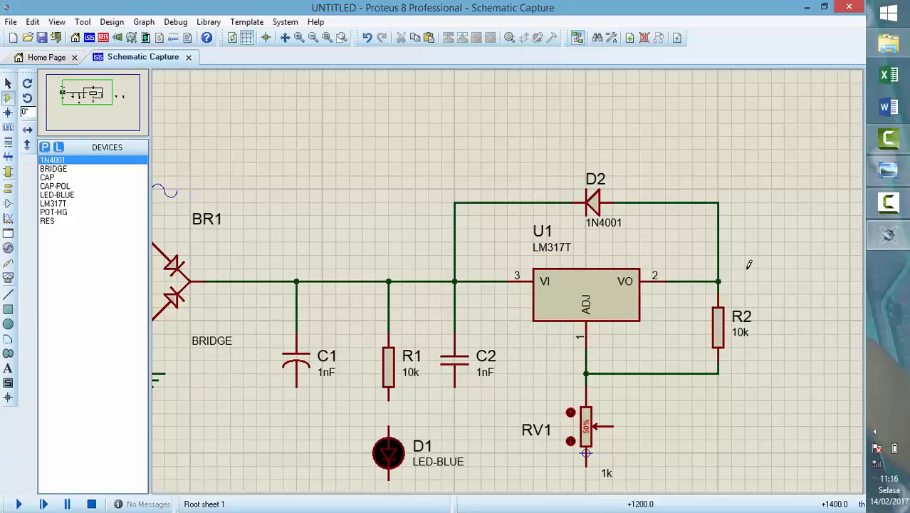
Step: Move capacitor C3 and resistor R3 together closer to R2, on the output side of the LM317T
scroll(748, 264, "down", 1)
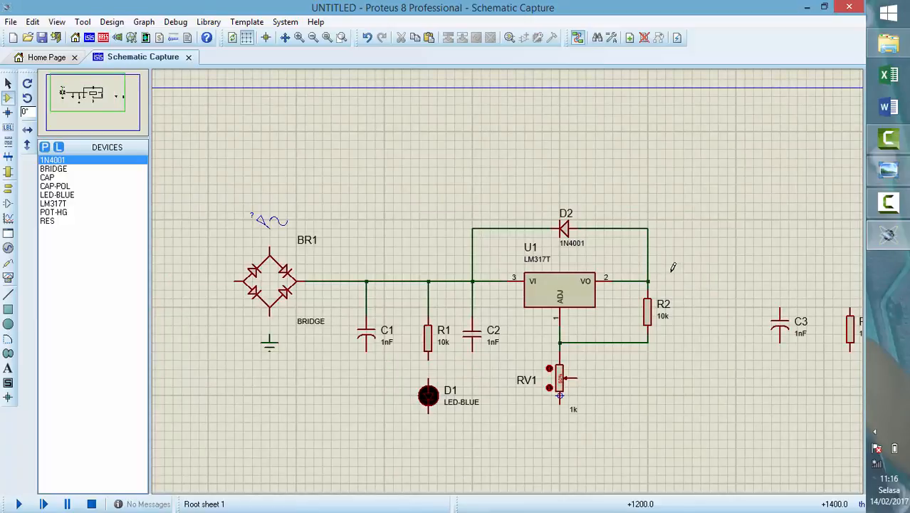
scroll(678, 274, "up", 1)
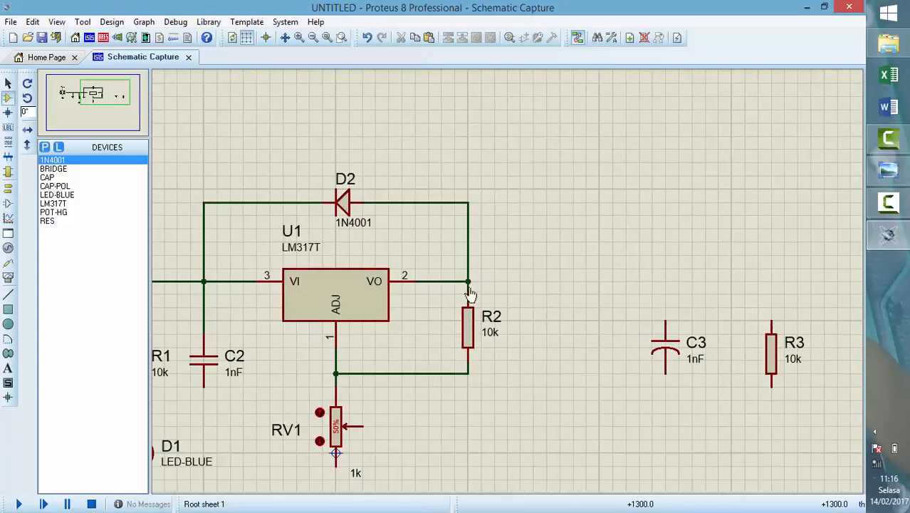
left_click_drag(613, 294, 824, 413)
mouse_move(662, 349)
left_mouse_down()
mouse_move(556, 351)
mouse_move(538, 336)
left_mouse_up()
left_click(634, 297)
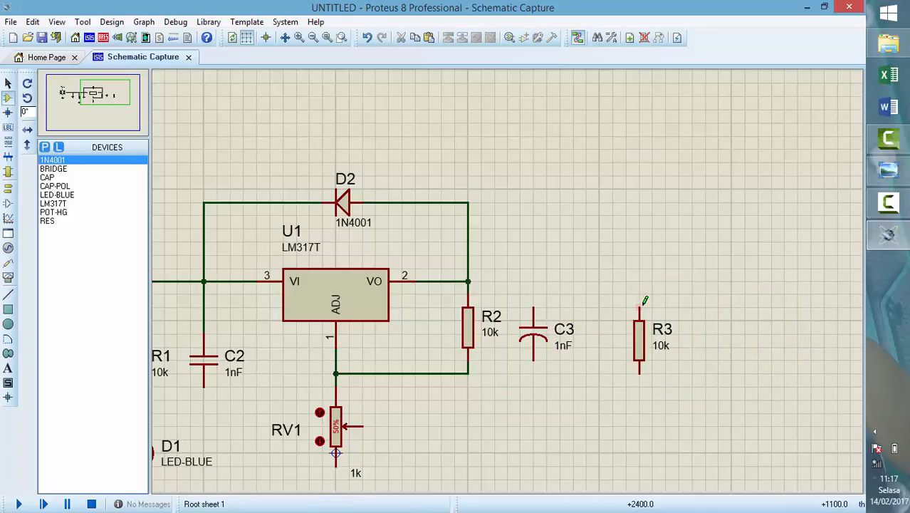
Step: Wire the upper pins of R3 and C3 to the LM317T's output line
left_click(470, 280)
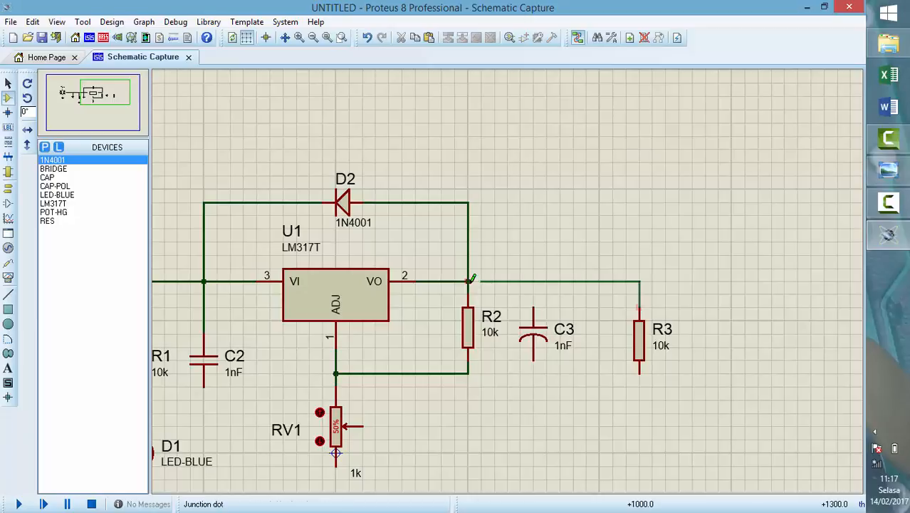
left_click(531, 301)
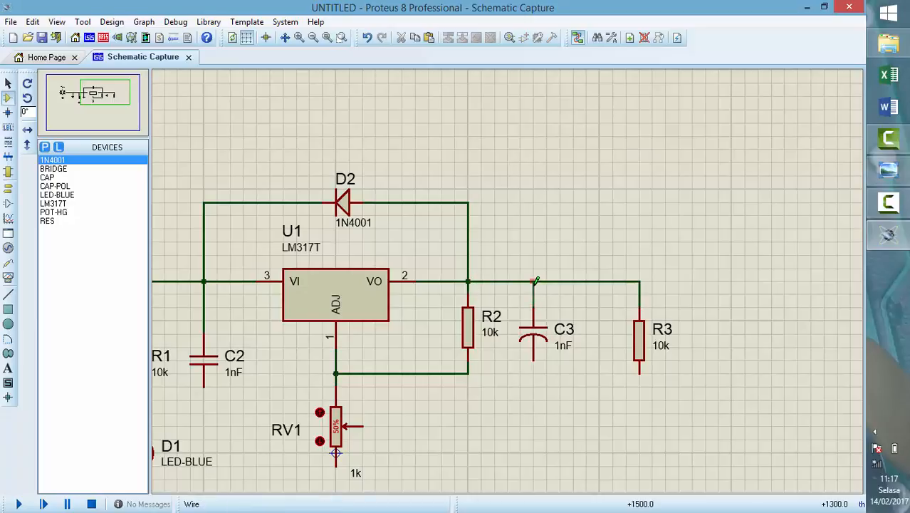
left_click(534, 282)
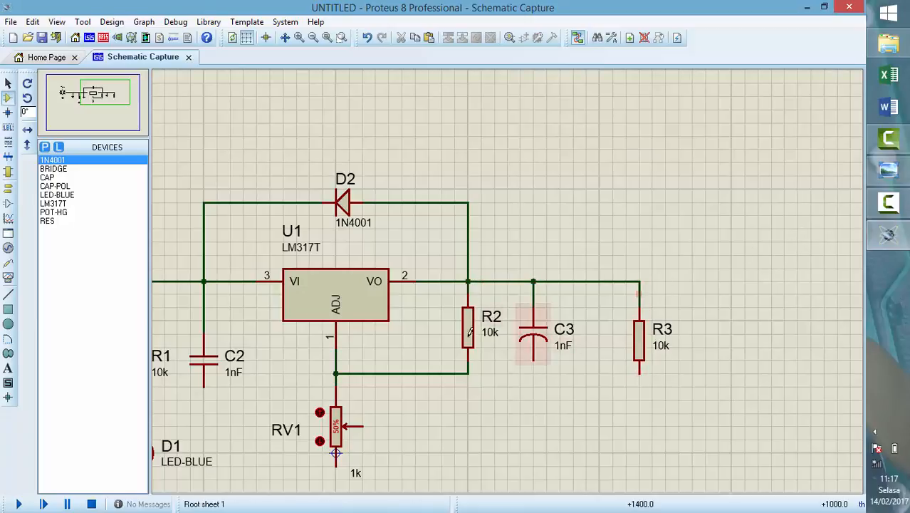
Step: Wire R1's lower pin to the top of LED D1 and the lower pin of bridge BR1 to the ground symbol
scroll(508, 285, "down", 1)
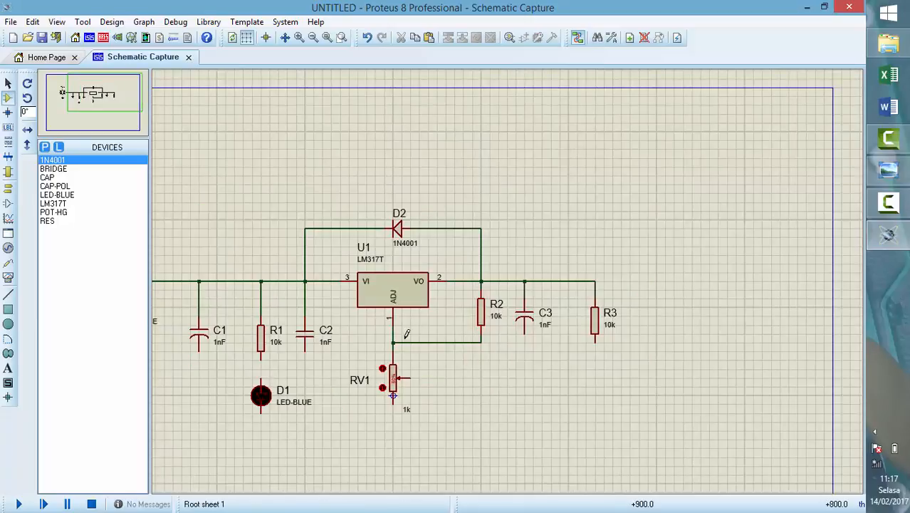
left_click(261, 359)
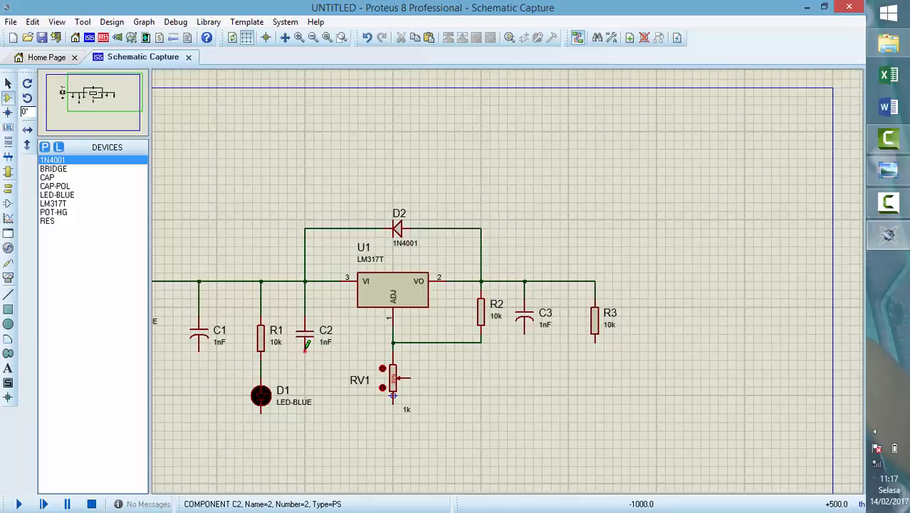
scroll(311, 343, "down", 1)
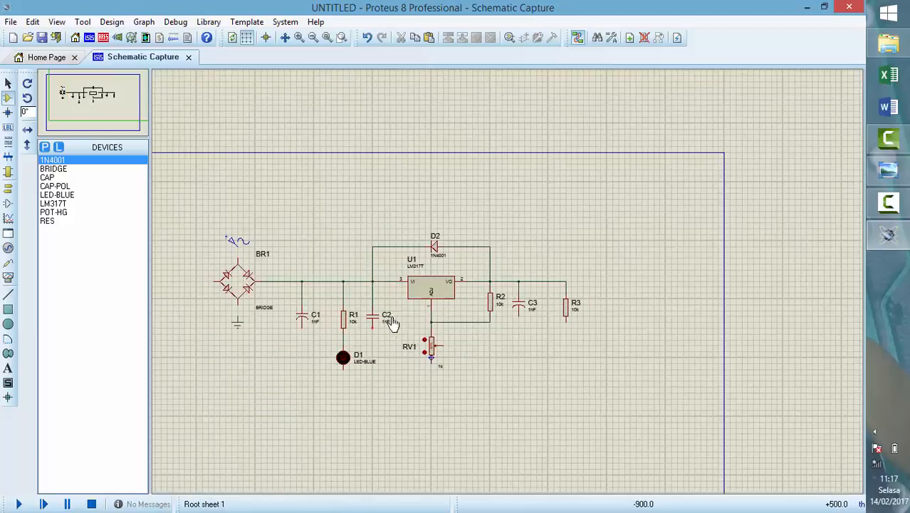
left_click(240, 300)
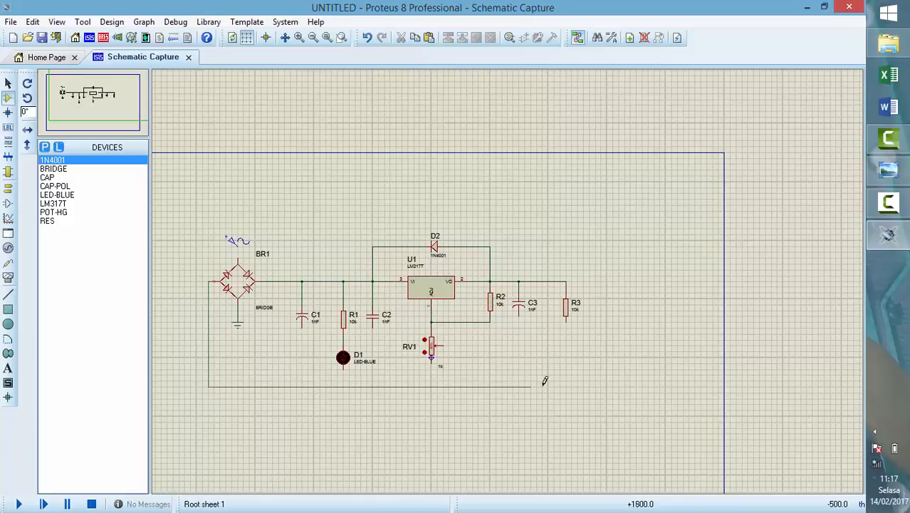
Step: Route a return line from BR1's left pin beneath the circuit to R3's lower pin, and wire C3's lower pin to it
left_click(566, 374)
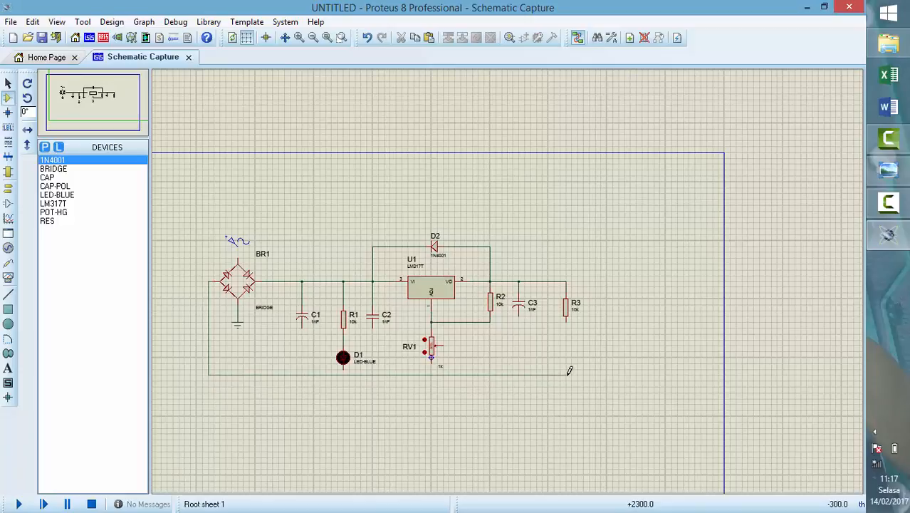
left_click(568, 318)
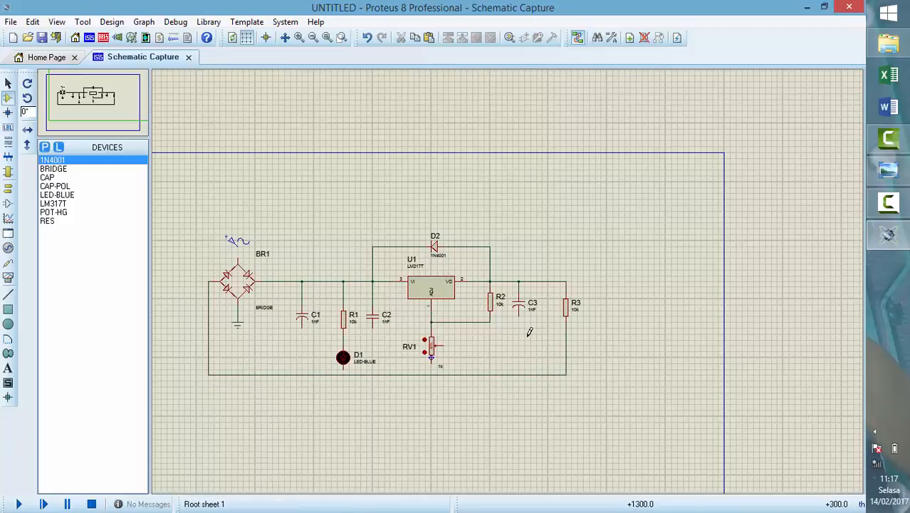
scroll(520, 292, "up", 1)
left_click(499, 252)
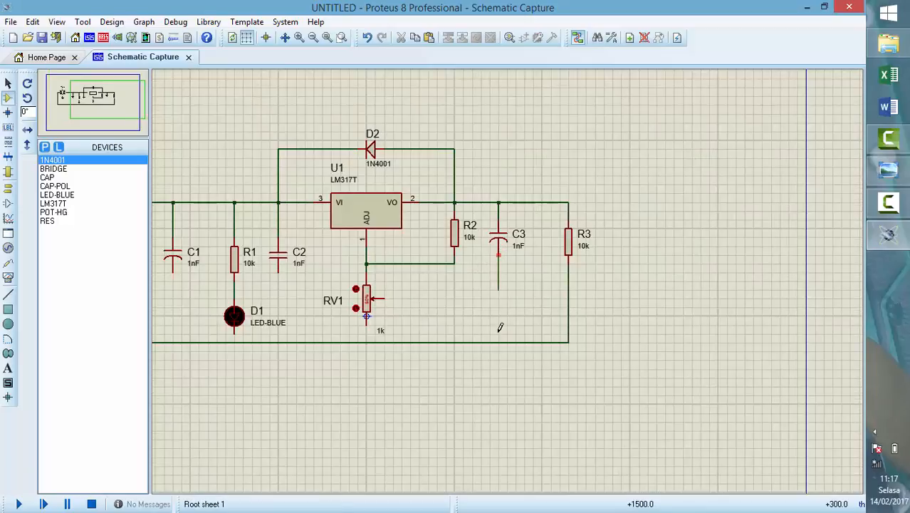
left_click(499, 342)
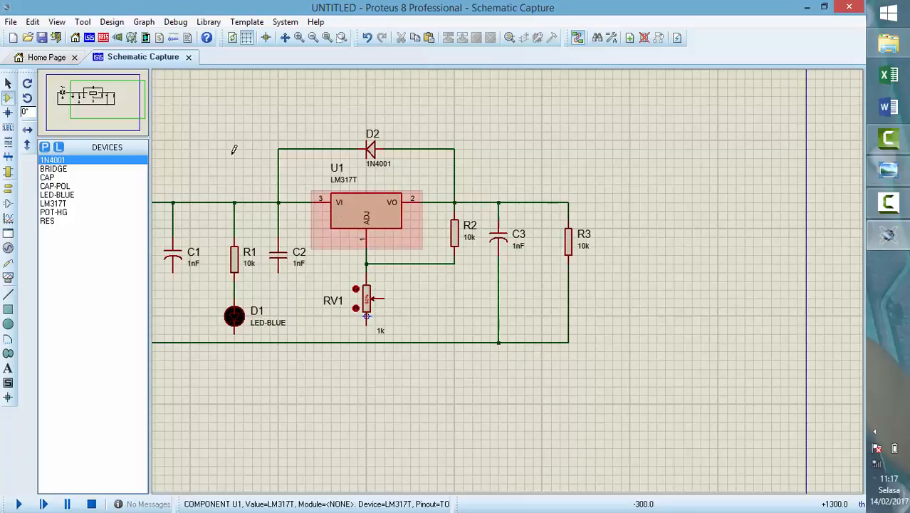
Step: Wire the lower pins of C1 and LED D1 down to the return line
left_click_drag(129, 102, 87, 99)
scroll(87, 98, "up", 1)
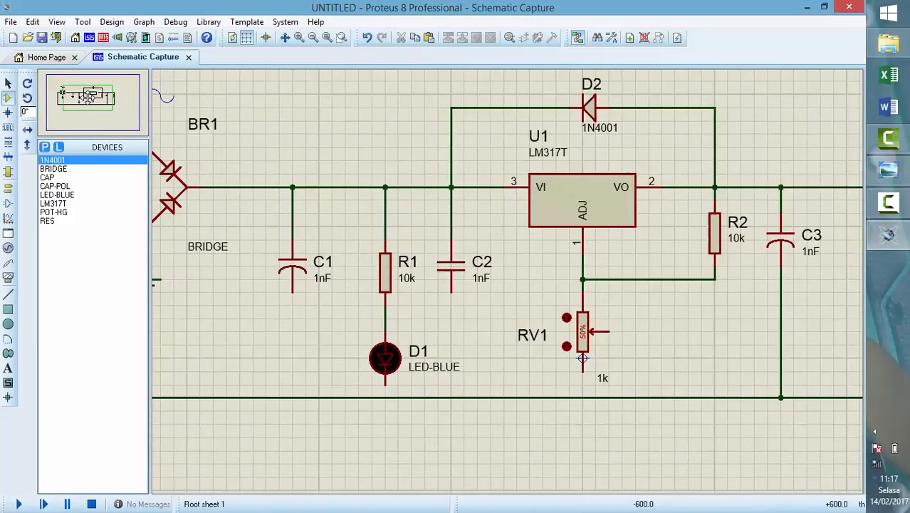
scroll(87, 98, "down", 1)
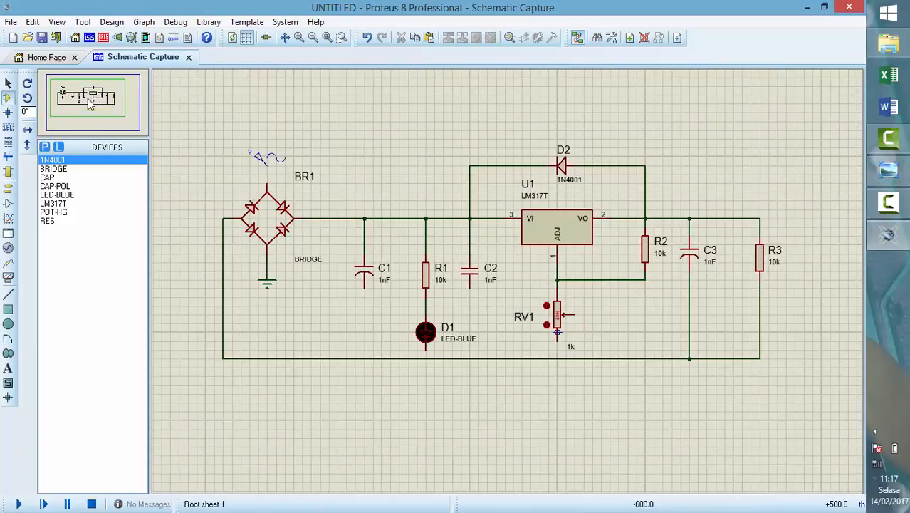
left_click(364, 358)
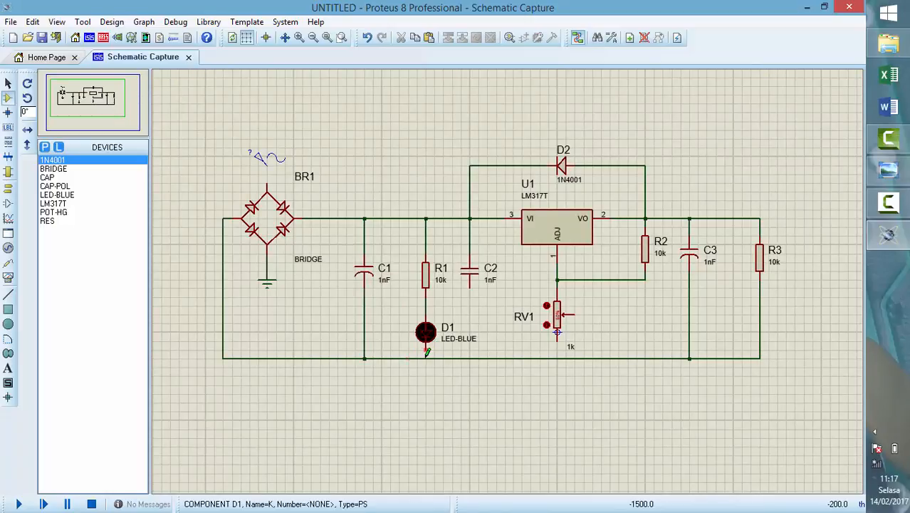
left_click(428, 352)
left_click(426, 357)
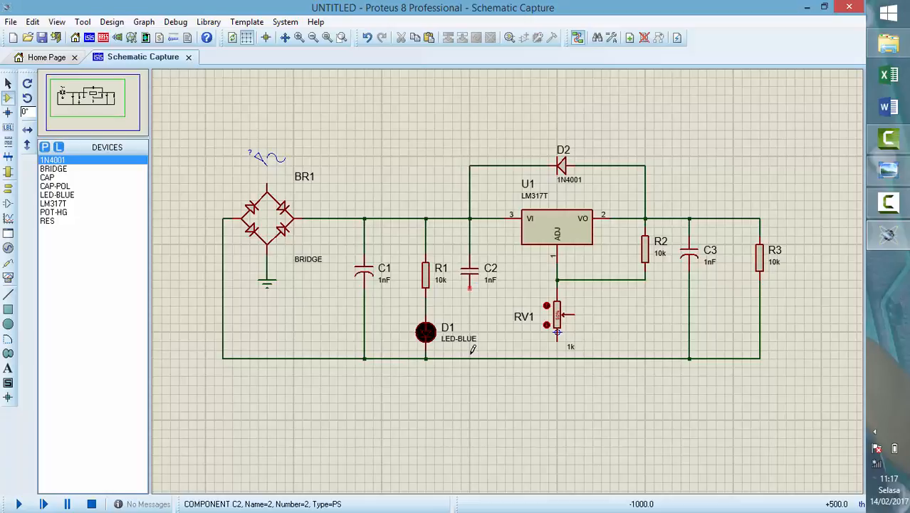
Step: Move D1's LED-BLUE label to the lower left of the LED and wire C2's lower pin to the return line
left_click(470, 288)
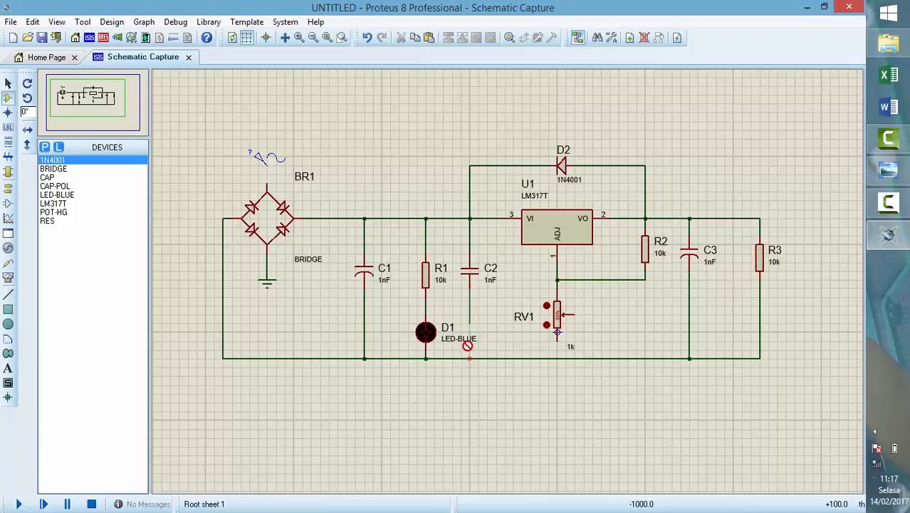
right_click(471, 306)
left_click(451, 348)
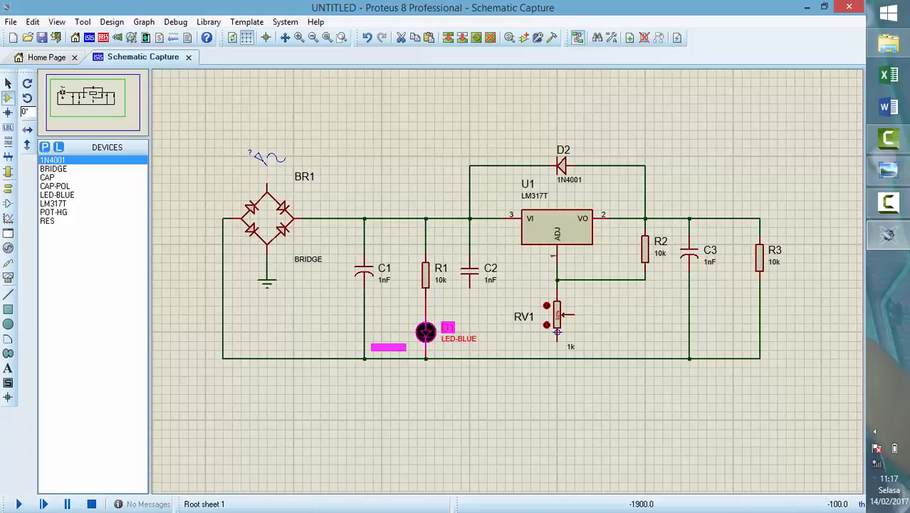
left_click_drag(388, 347, 406, 348)
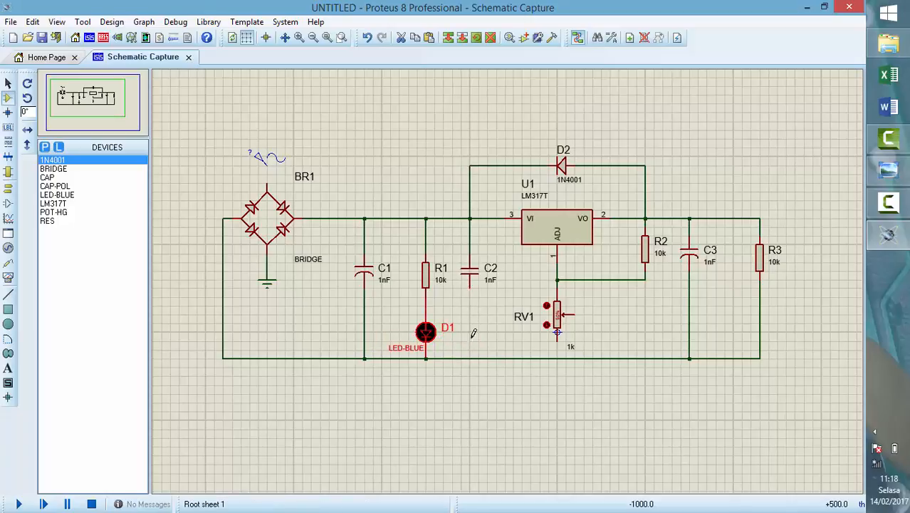
left_click(470, 288)
left_click(470, 359)
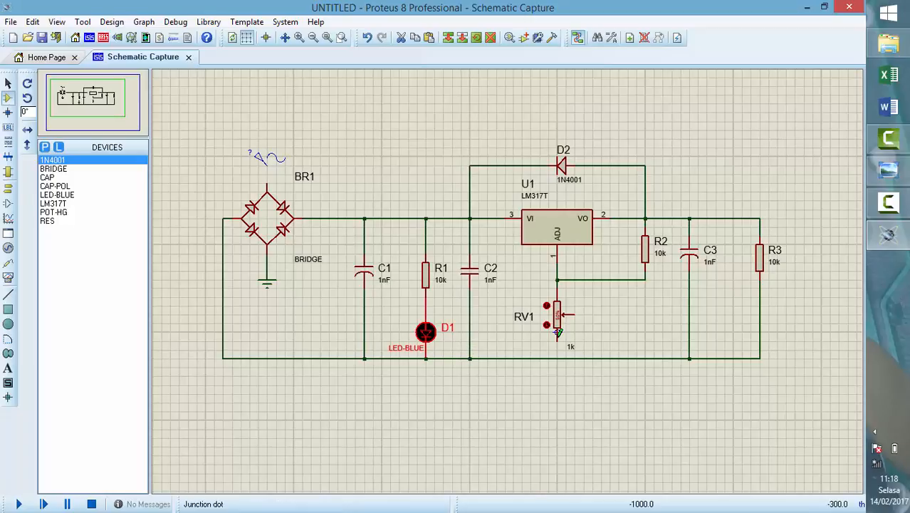
Step: Wire RV1's lower pin to the return line and move its 1k value label beneath the RV1 name
left_click(558, 341)
left_click(558, 358)
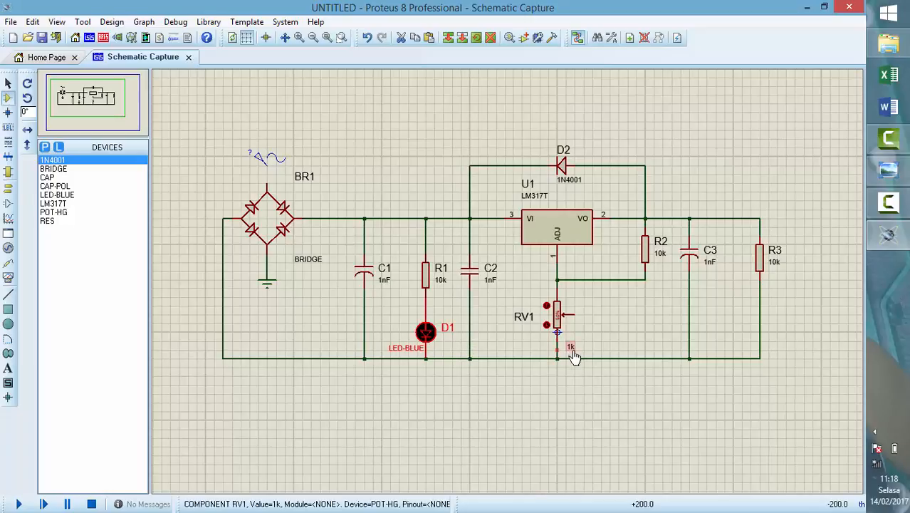
left_click(571, 348)
left_click_drag(571, 349, 518, 337)
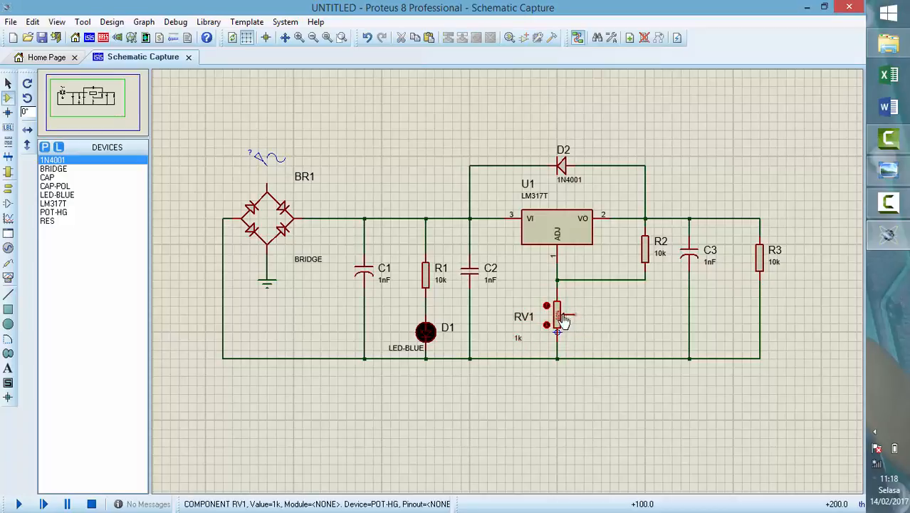
Step: Wire RV1's wiper to the wire below its lower pin, and BR1's top pin to the sine generator
left_click(574, 314)
left_click(558, 348)
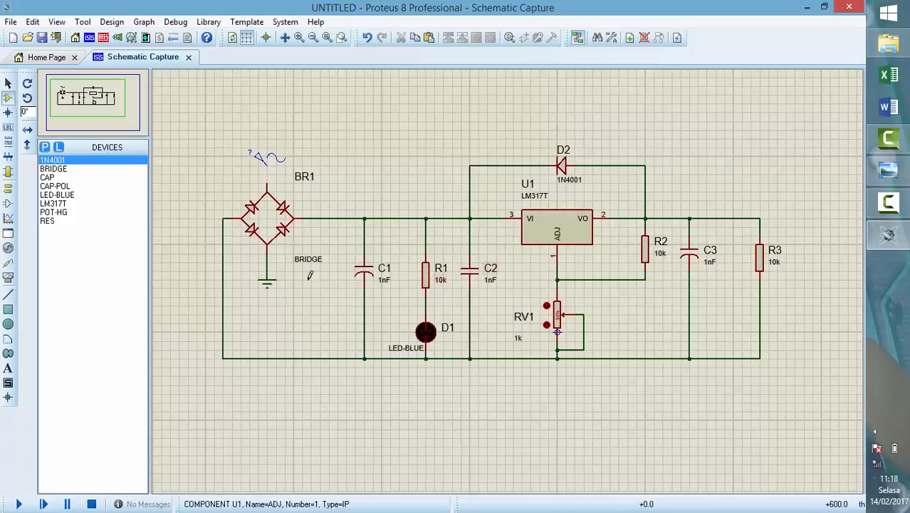
left_click(270, 182)
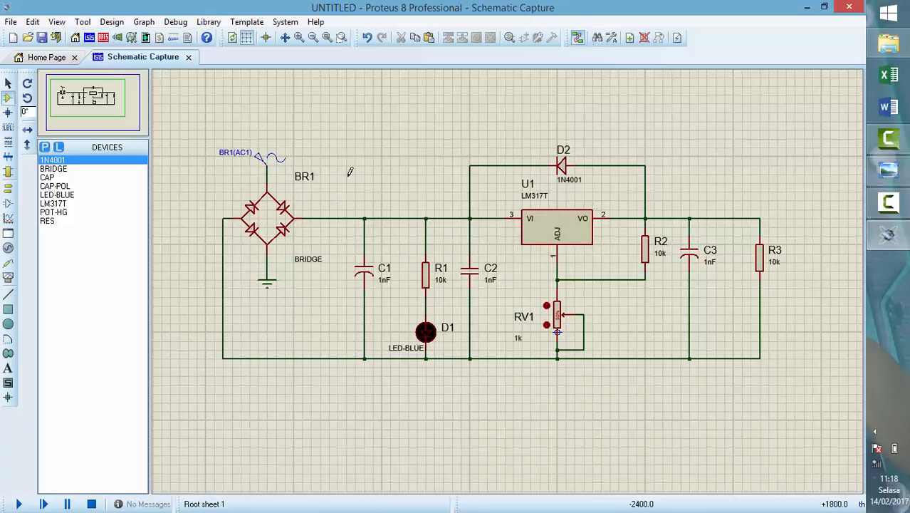
Step: Set the sine generator at BR1 to an RMS amplitude of 30 V and a frequency of 50 Hz
double_click(262, 161)
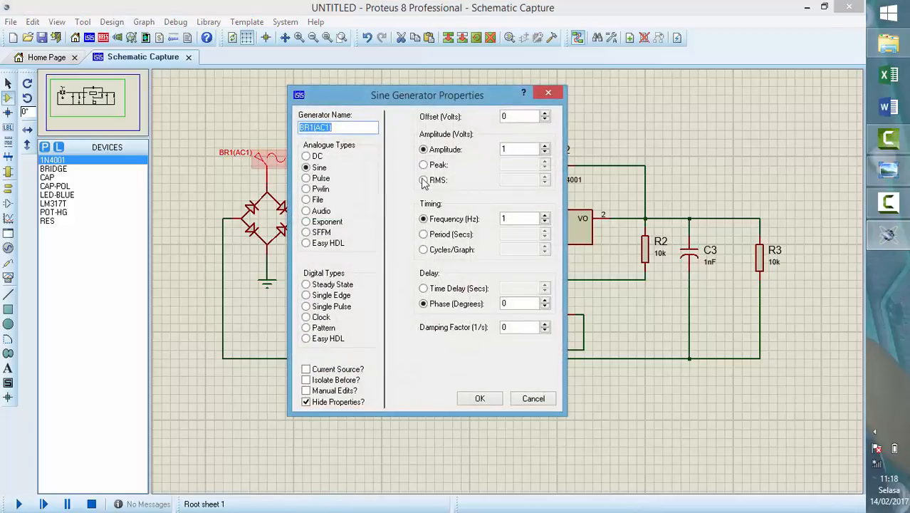
left_click(423, 181)
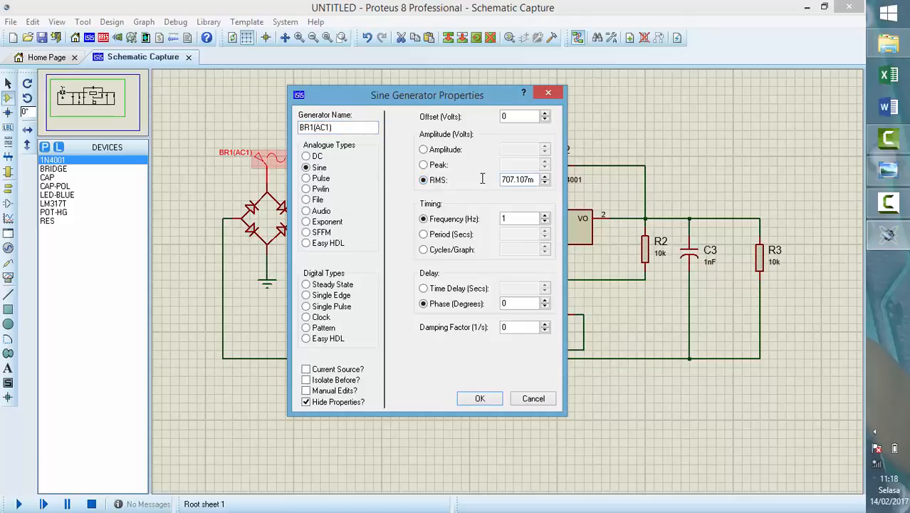
key("Tab")
type("30")
key("Tab")
type("50")
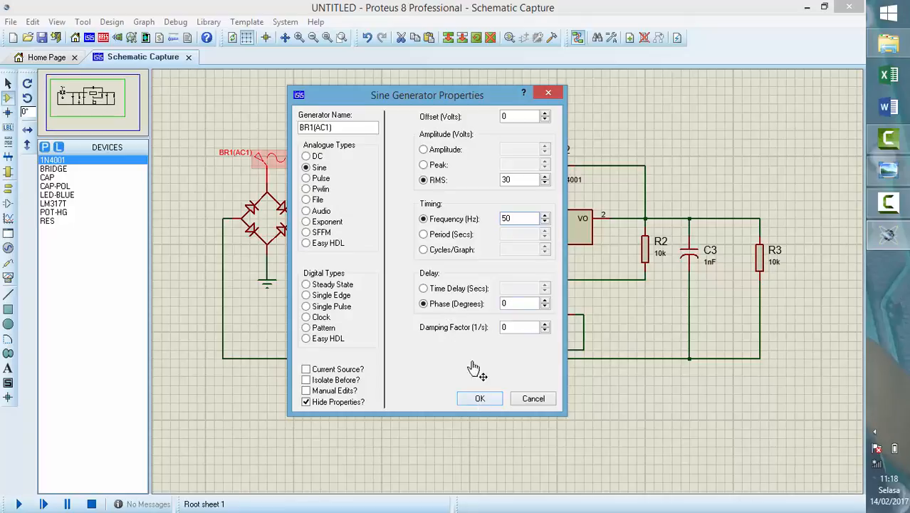
key("Return")
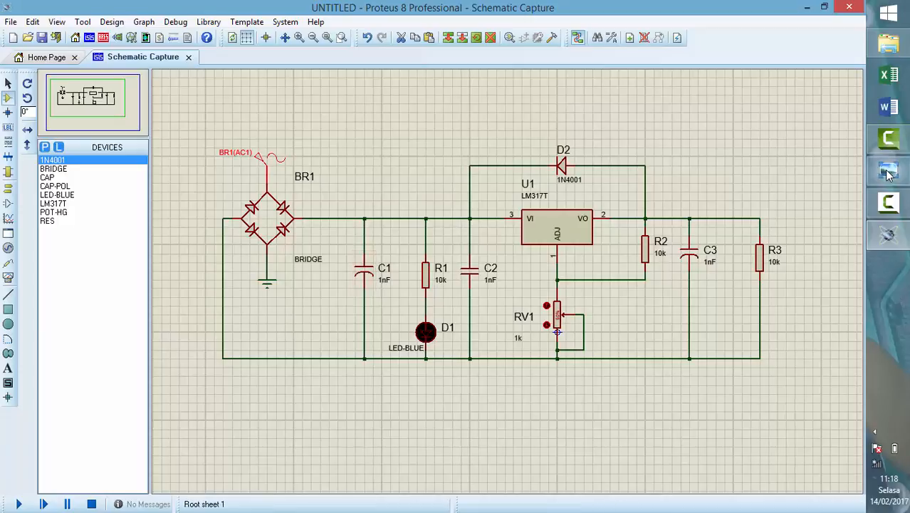
Step: Check the capacitor value in the reference circuit image and set C1's capacitance to 2200uF
key("alt+Tab")
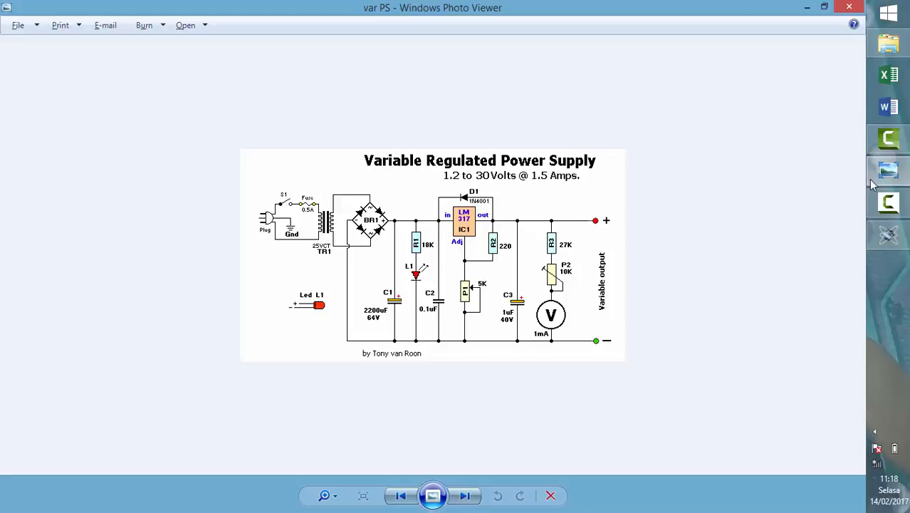
left_click(888, 235)
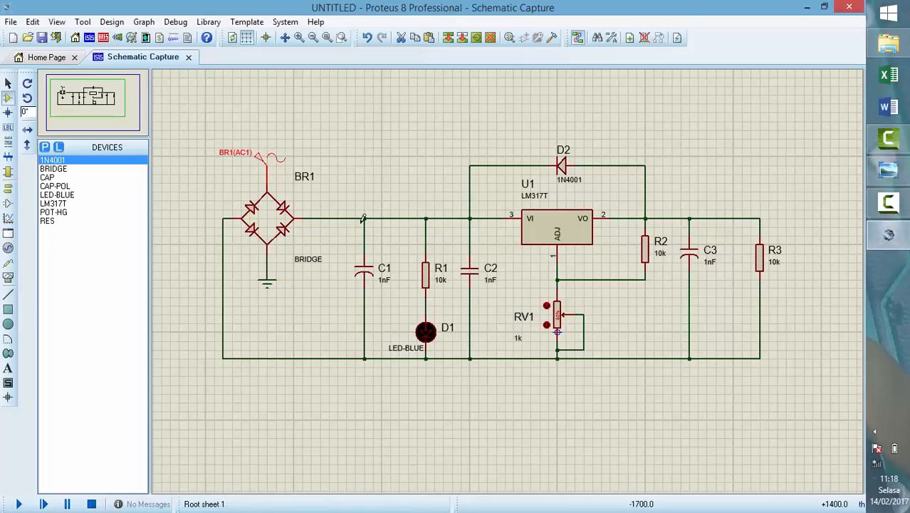
double_click(363, 275)
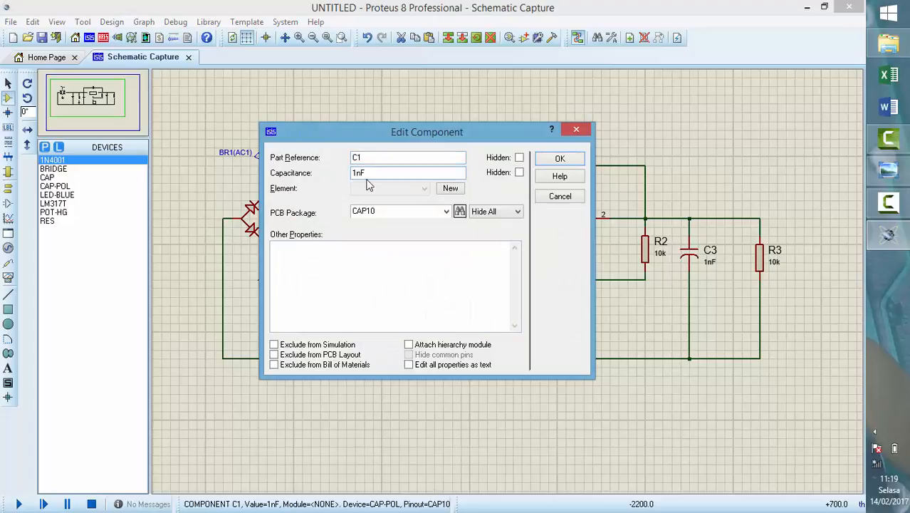
key("BackSpace")
key("BackSpace")
type("2200u")
key("Return")
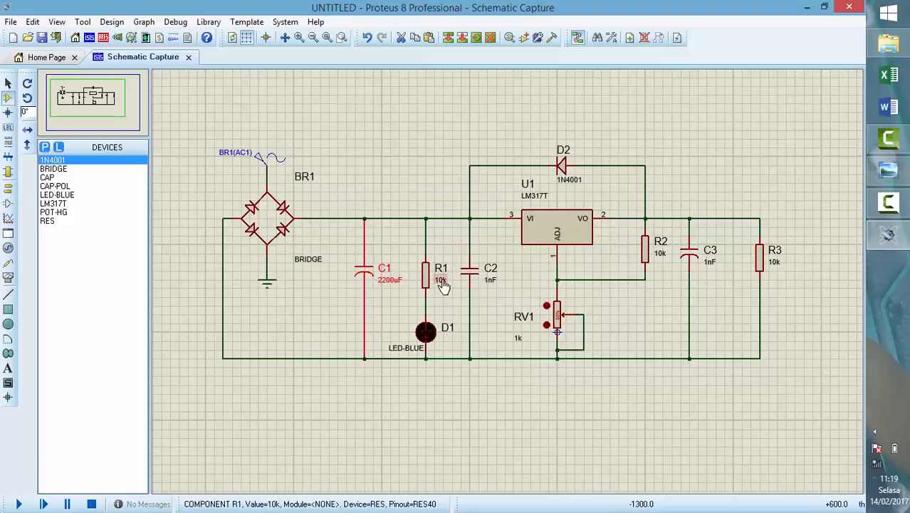
Step: Keep R1's value at 10k and set C2's value to 0.1uF
scroll(442, 289, "up", 1)
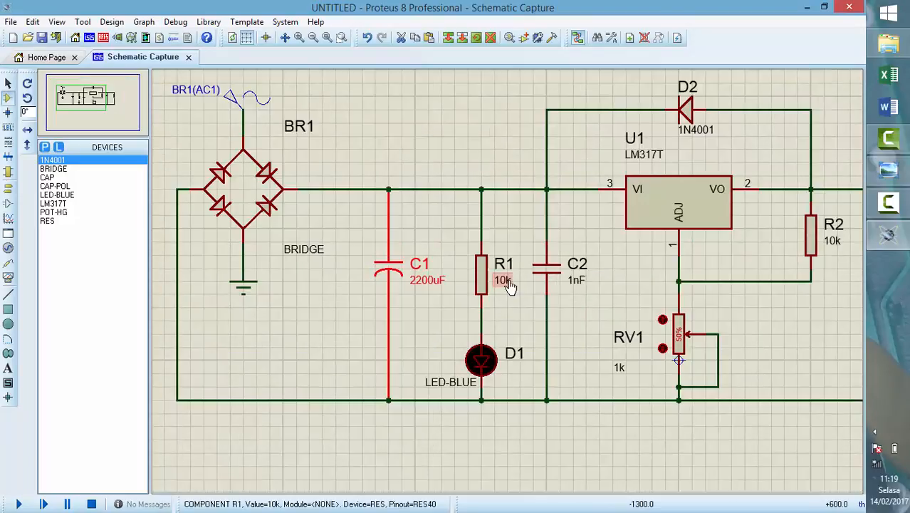
double_click(503, 282)
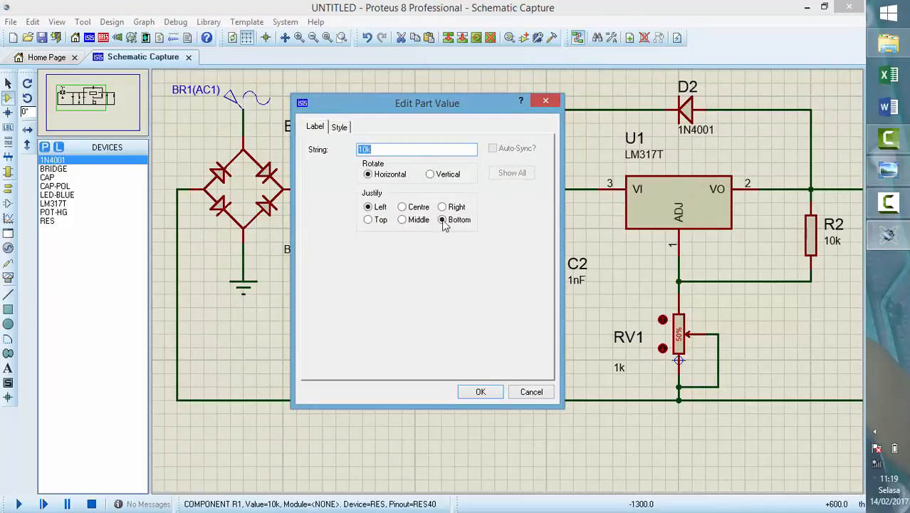
left_click(497, 391)
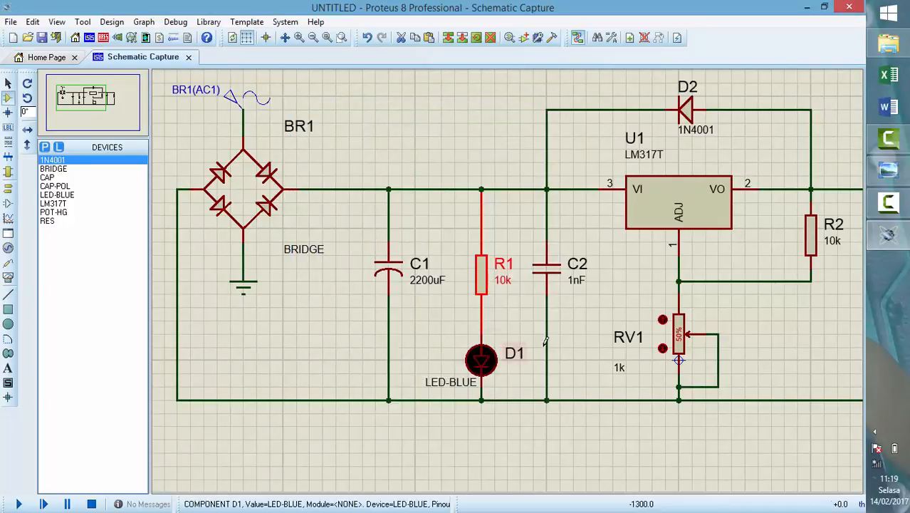
double_click(574, 280)
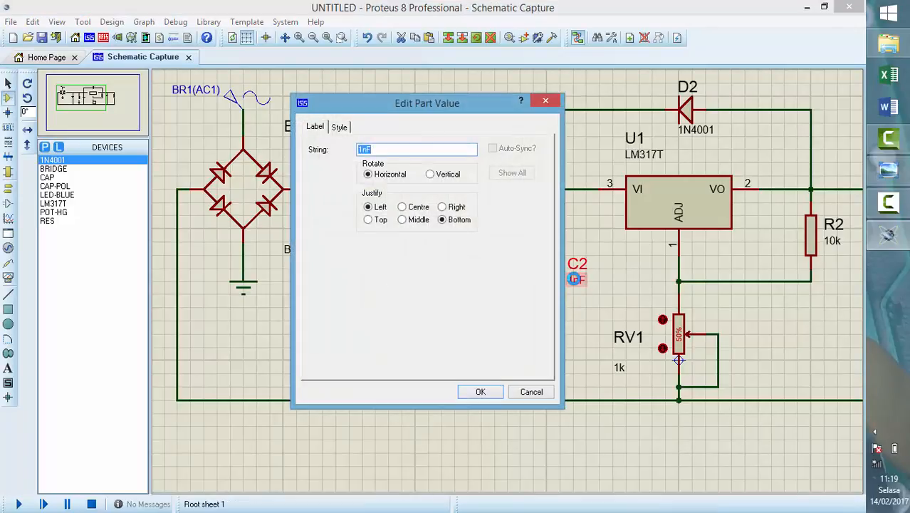
key("Delete")
type("0.1u")
key("Return")
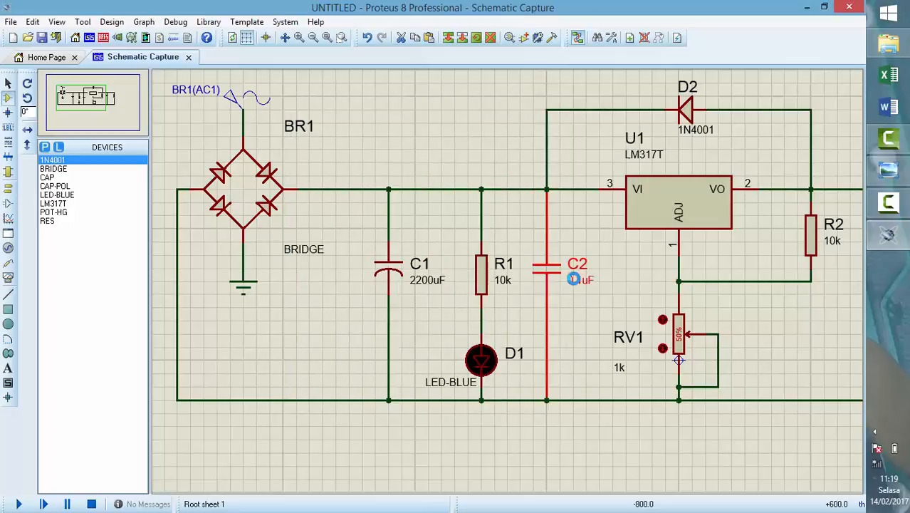
Step: Set the value of potentiometer RV1 to 5k
left_click(620, 374)
left_click(618, 369)
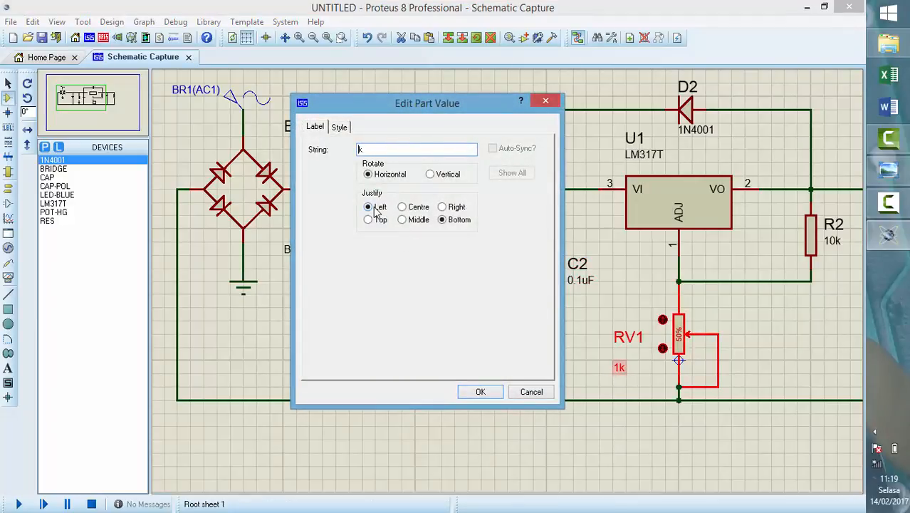
key("Return")
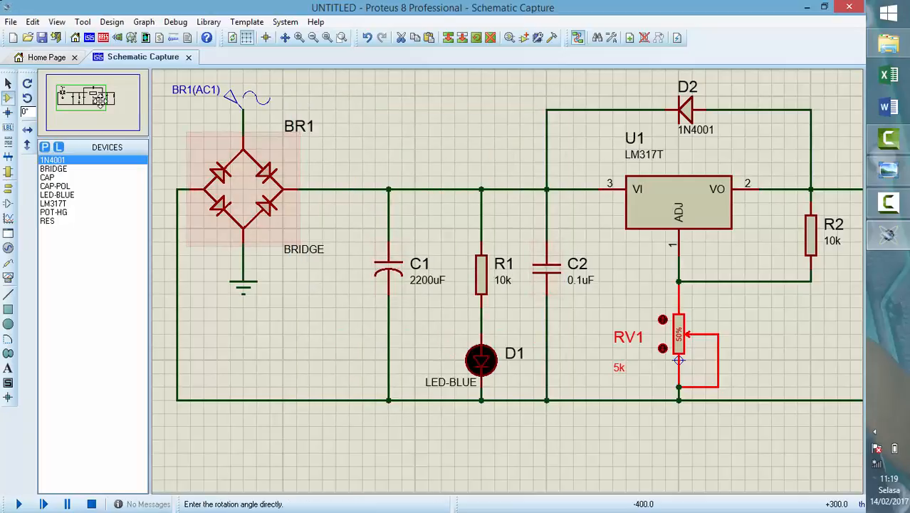
Step: Set the value of resistor R2, beside the regulator output, to 220
left_click(100, 102)
left_click(95, 98)
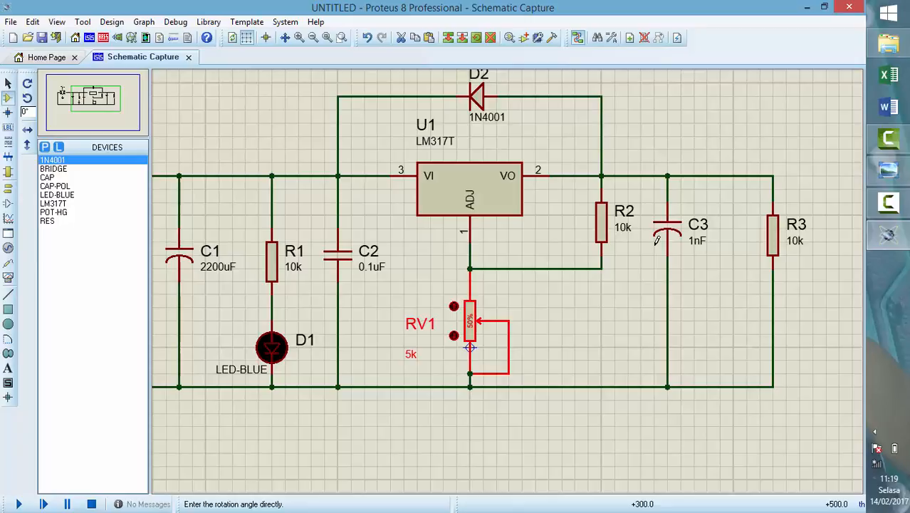
double_click(624, 228)
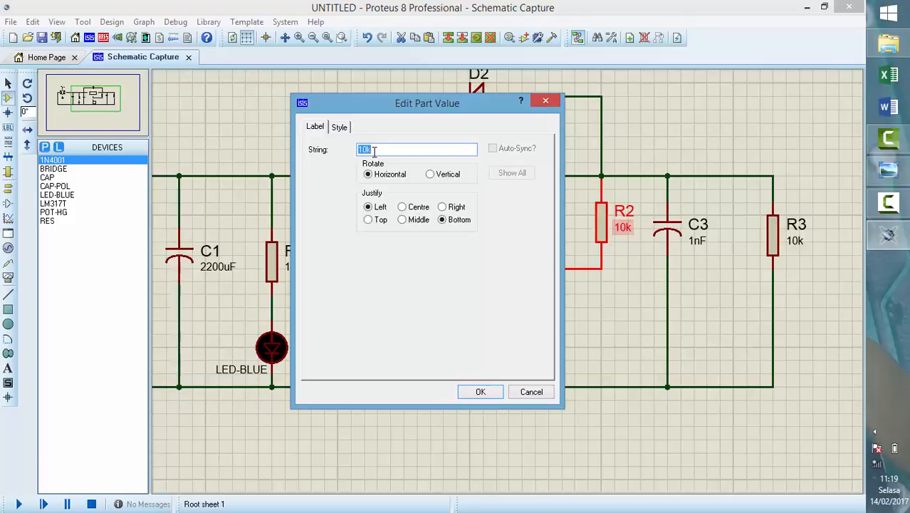
type("220")
key("Return")
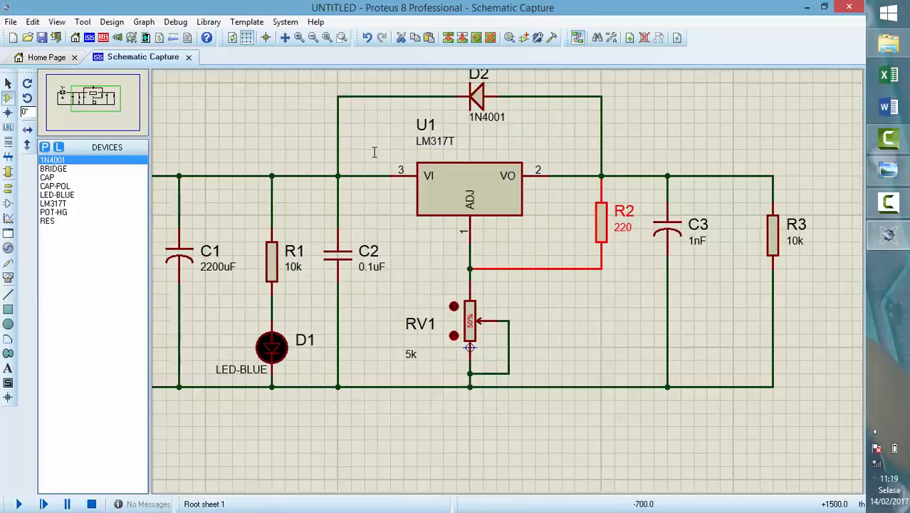
Step: Set C3's value to 1uF and R3's value to 27k
double_click(696, 242)
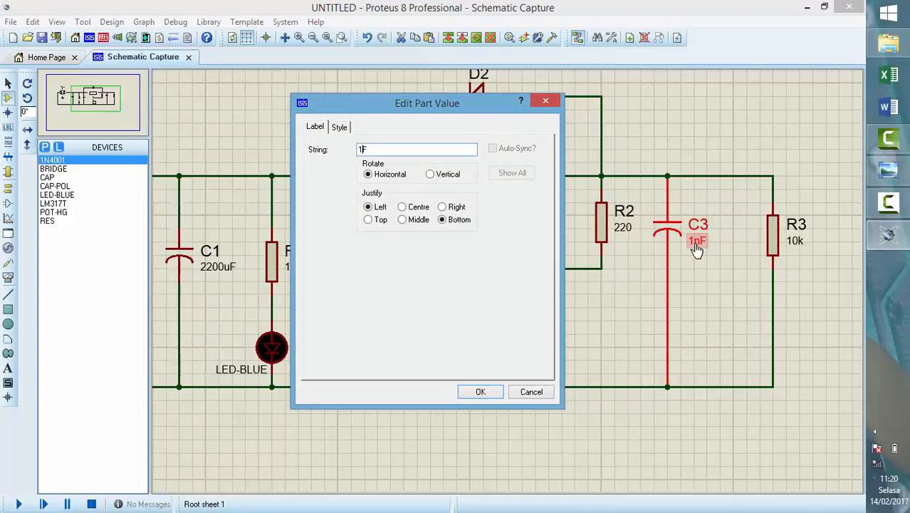
key("Return")
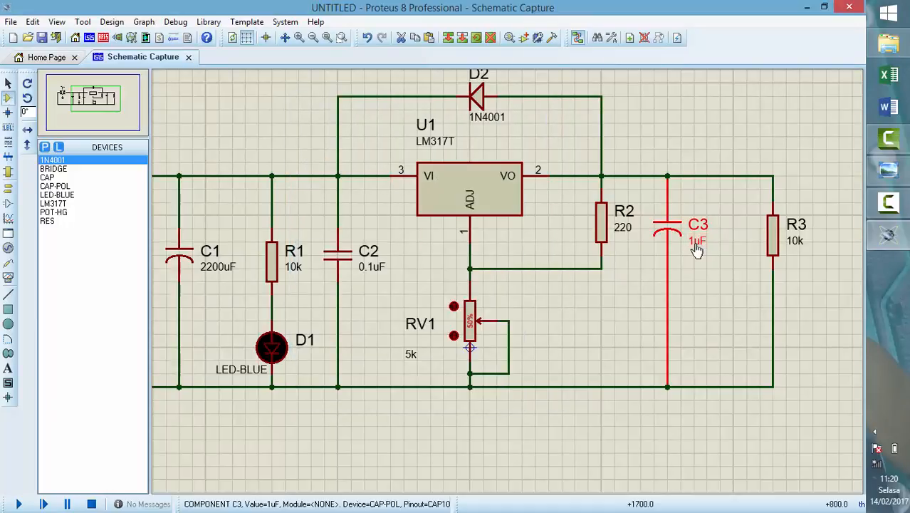
double_click(795, 241)
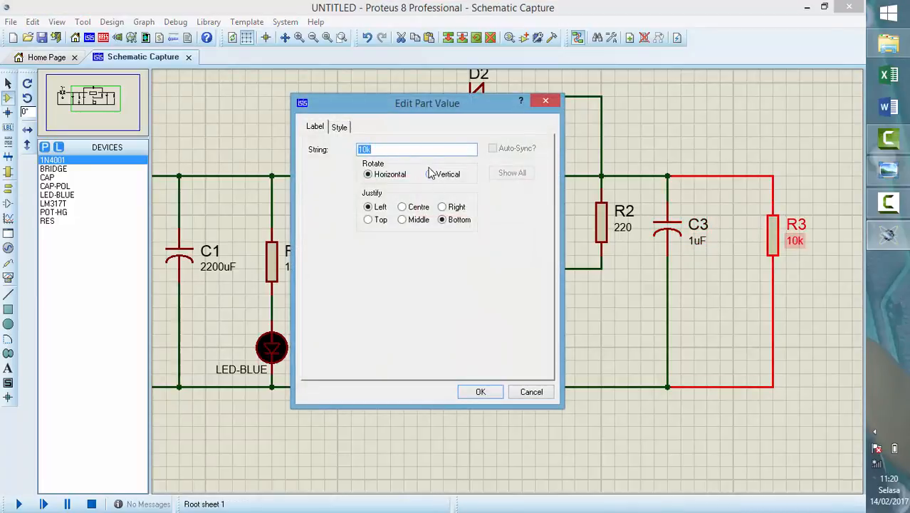
left_click(870, 170)
key("Return")
left_click(603, 334)
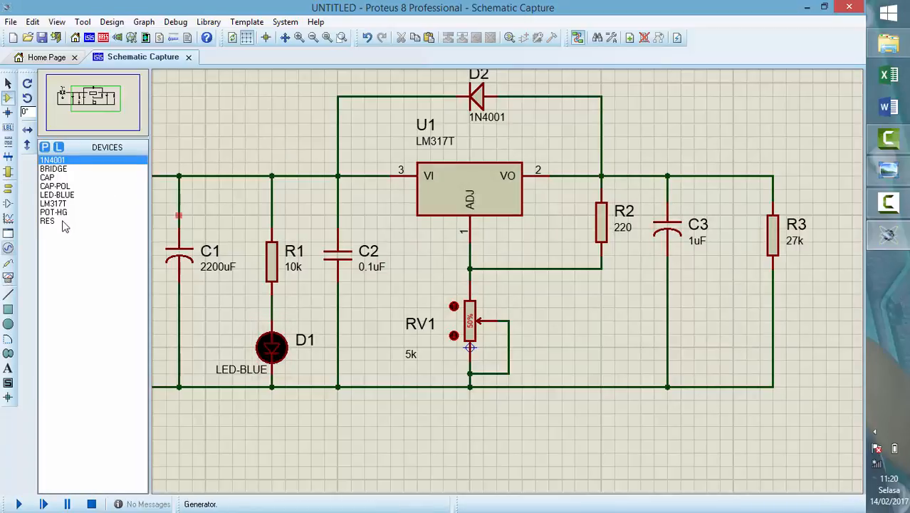
Step: Place a DC voltmeter to the right of R3 and wire its positive and negative terminals across the output
left_click(7, 278)
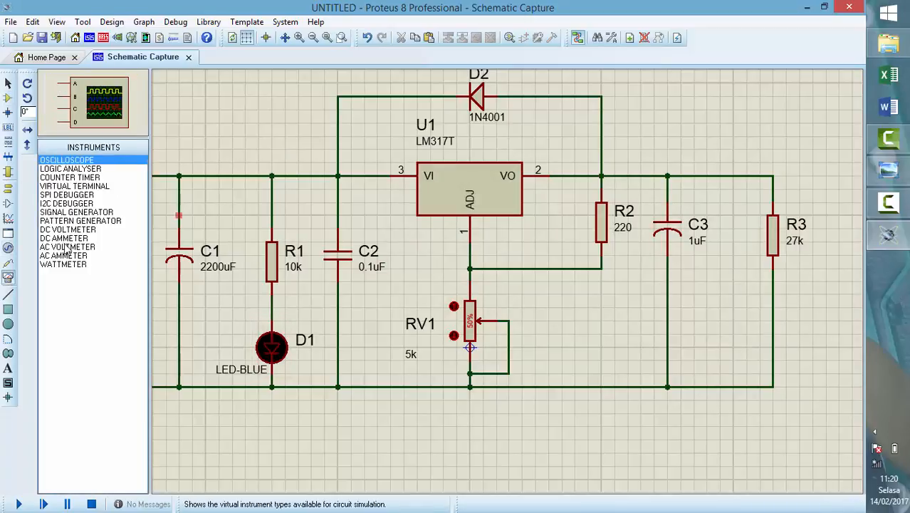
left_click(64, 230)
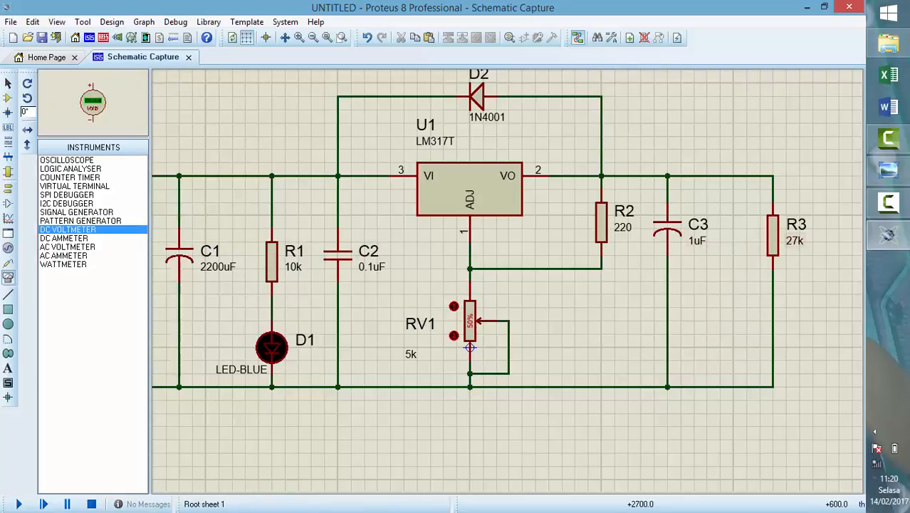
left_click(844, 255)
left_click(839, 254)
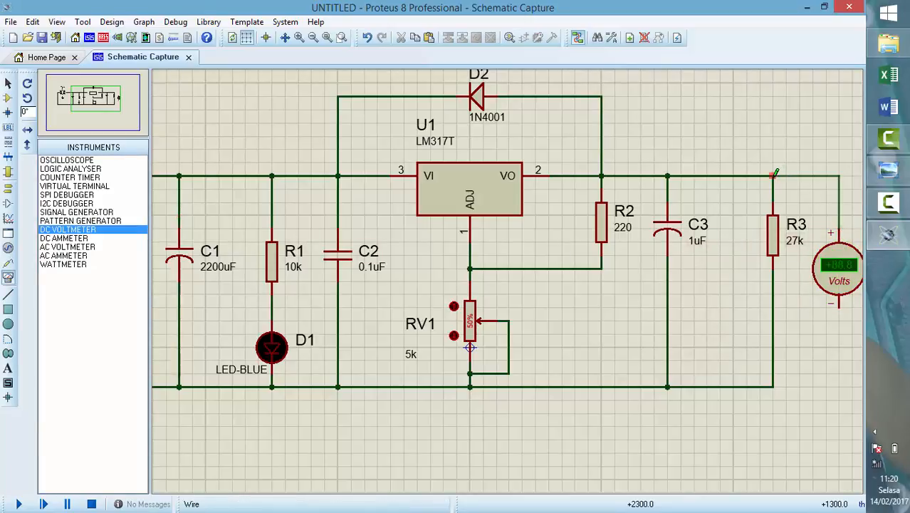
left_click(772, 176)
left_click(839, 229)
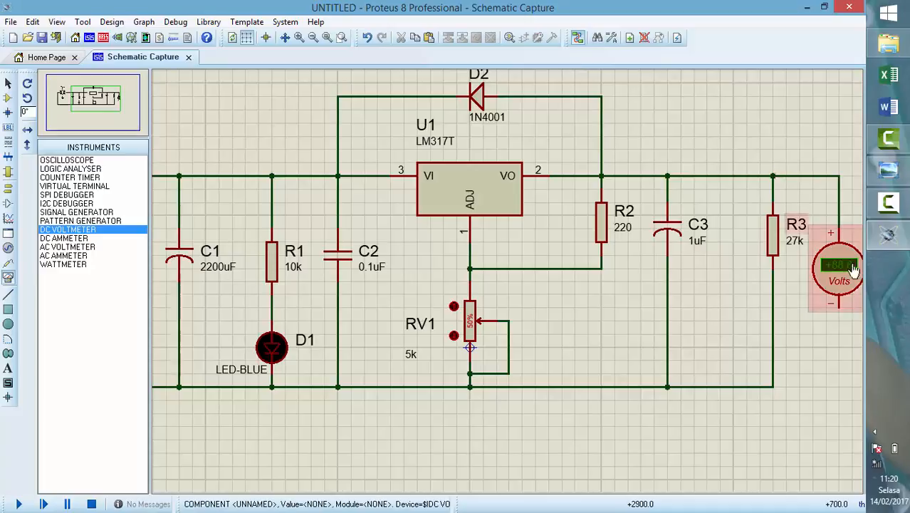
left_click(774, 386)
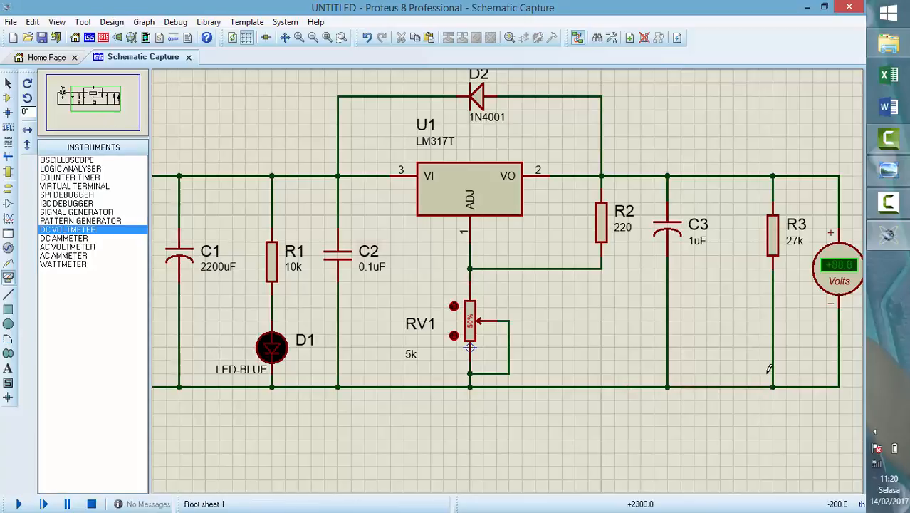
Step: Examine the completed circuit from the BR1 bridge rectifier through to the output voltmeter
left_click(96, 95)
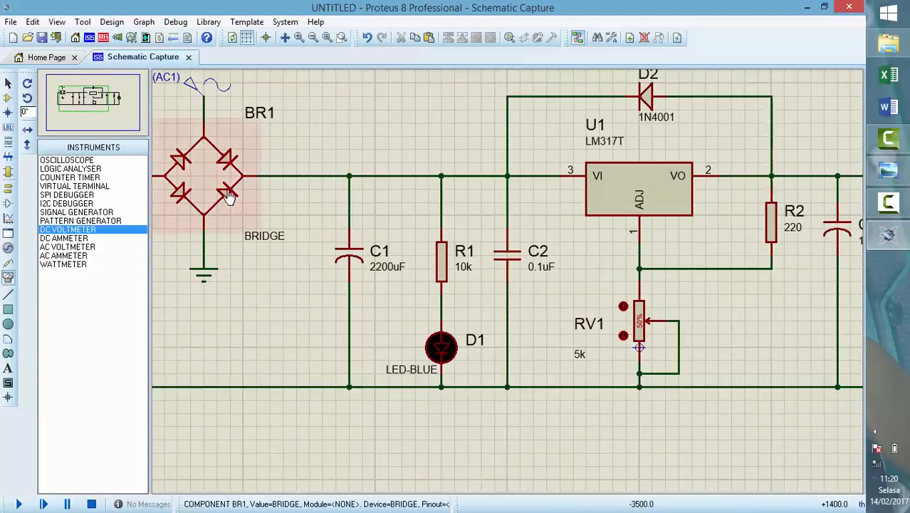
left_click(79, 97)
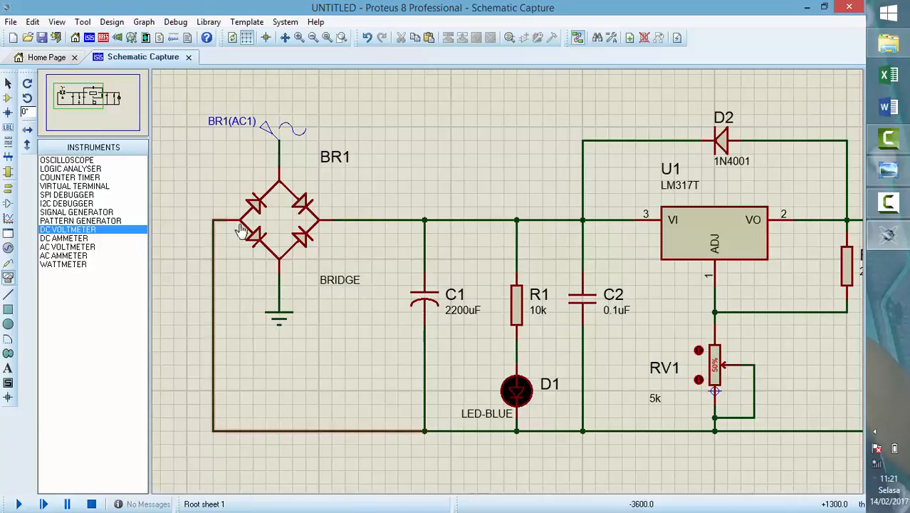
left_click(70, 102)
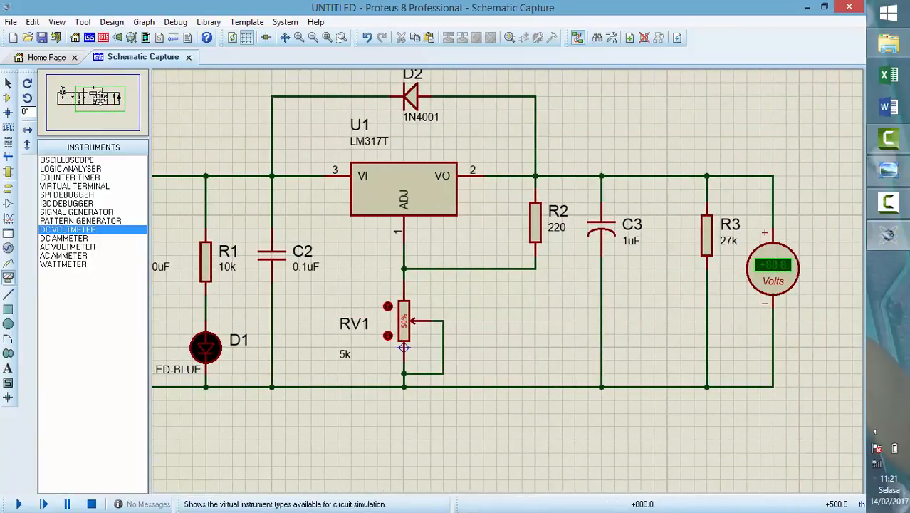
left_click(100, 100)
left_click(121, 114)
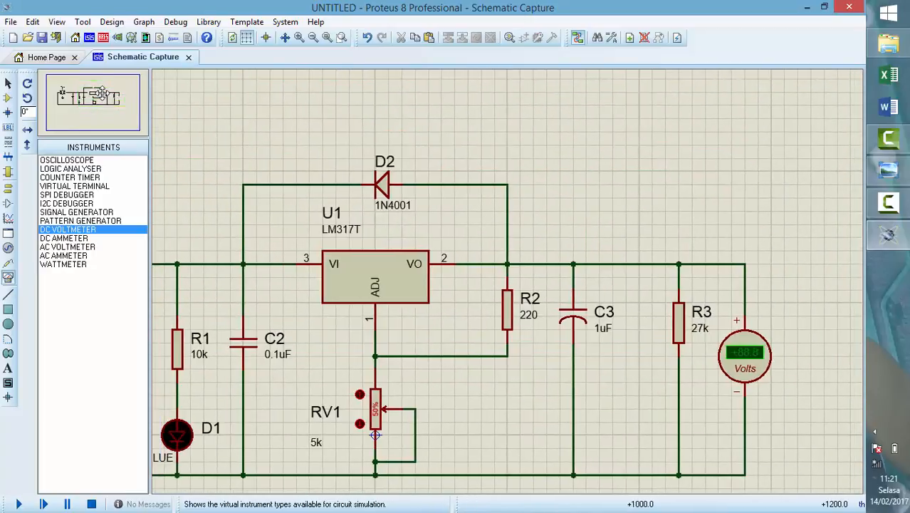
left_click(103, 93)
left_click(97, 101)
left_click(97, 102)
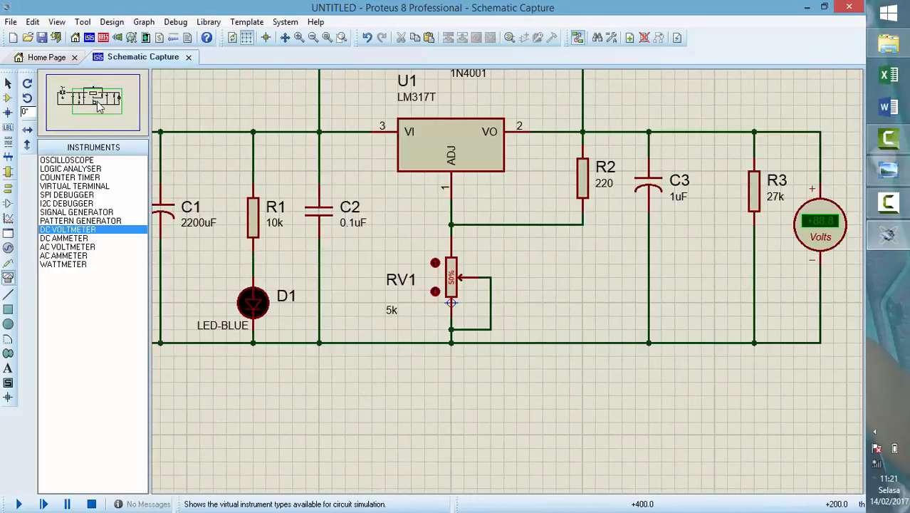
Step: Run the simulation and raise potentiometer RV1 to 100%
left_click(19, 504)
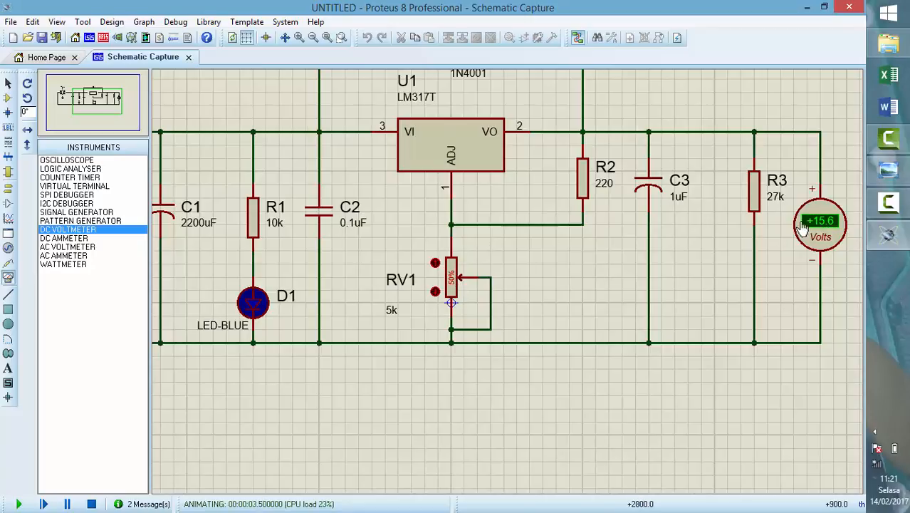
left_click(453, 266)
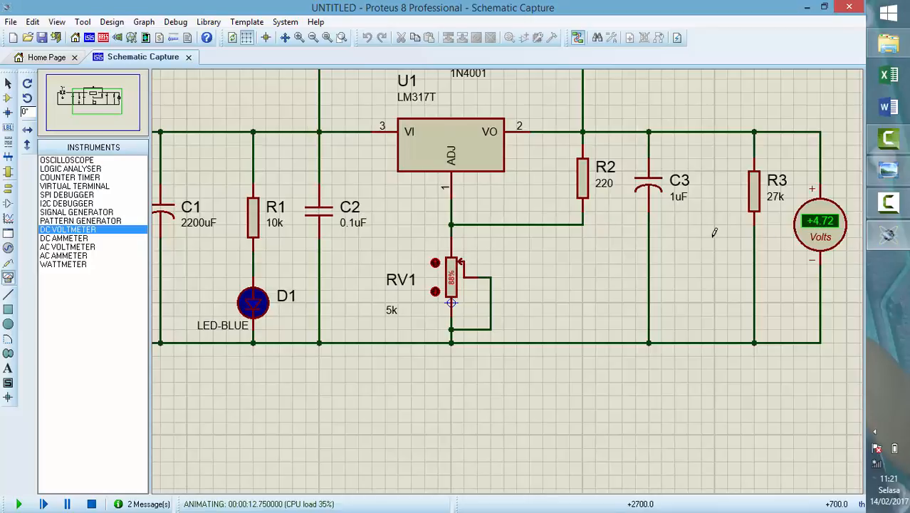
left_click(433, 263)
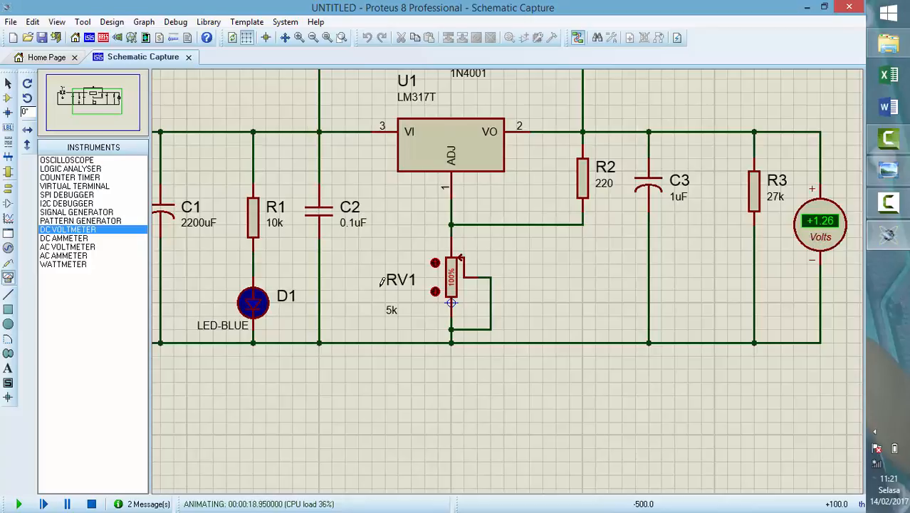
Step: Lower RV1 to 0% in the running simulation and bring the whole circuit into view
left_click(452, 304)
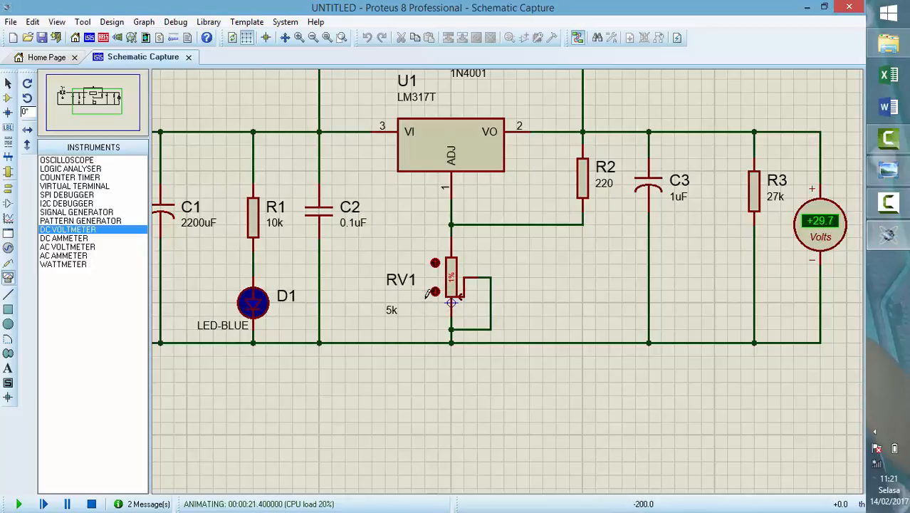
left_click(434, 293)
scroll(462, 182, "down", 1)
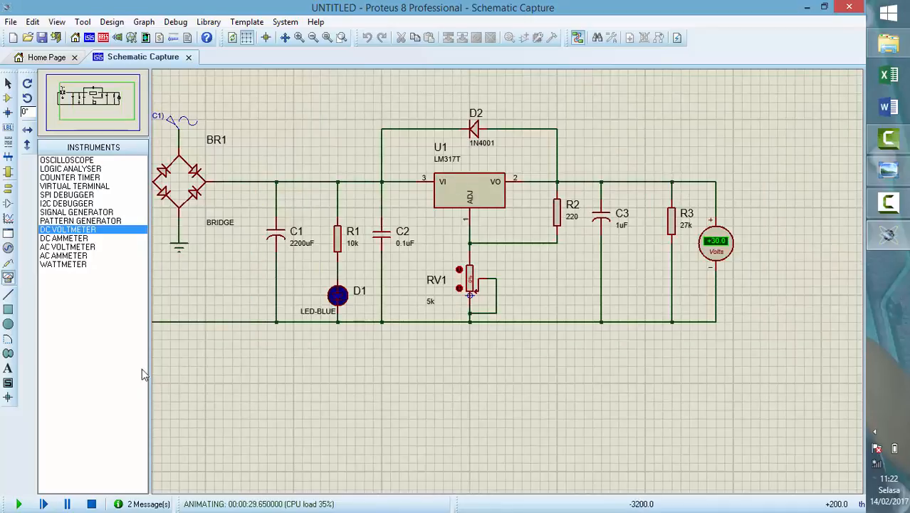
left_click(99, 102)
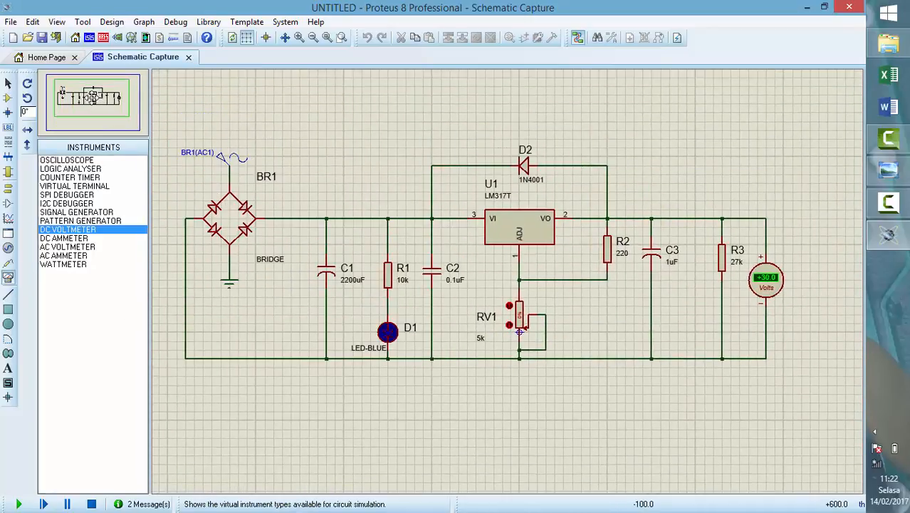
left_click(91, 98)
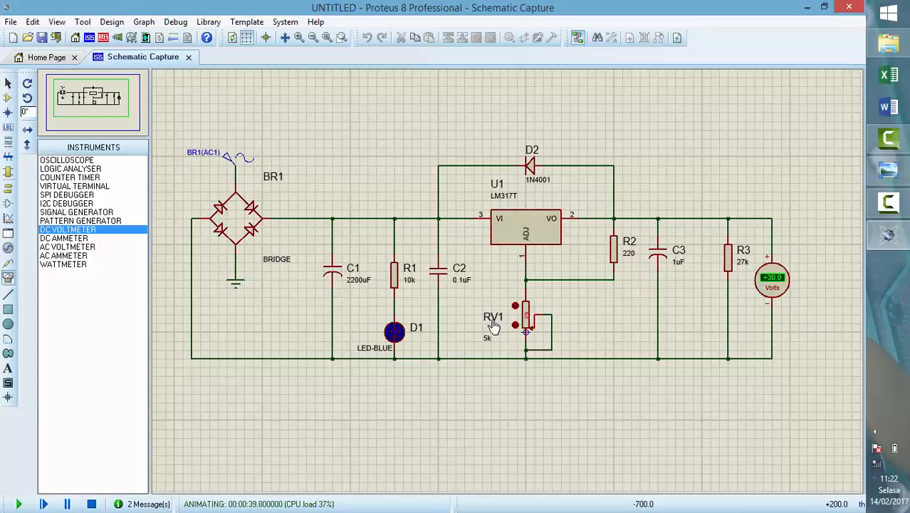
Step: Return RV1's wiper to just below the middle of its range while the simulation runs
left_click(528, 325)
left_click_drag(524, 320, 527, 327)
left_click(527, 316)
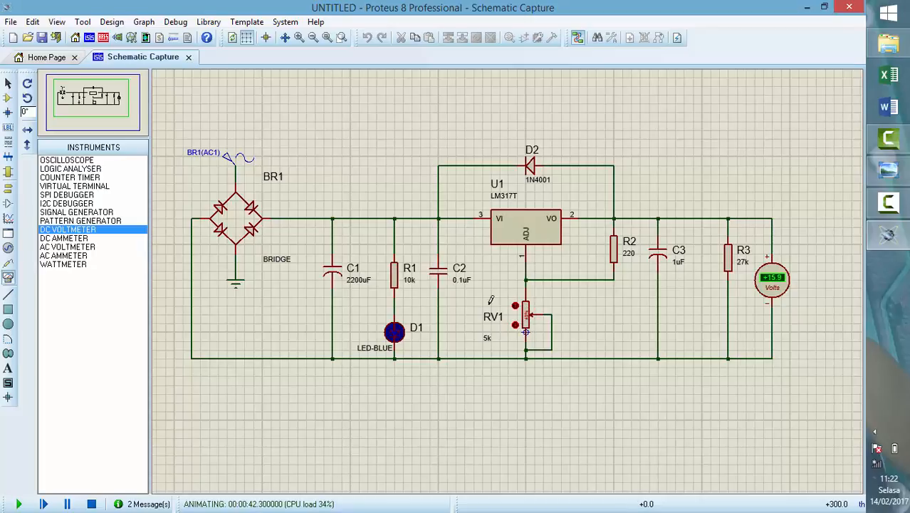
left_click(516, 326)
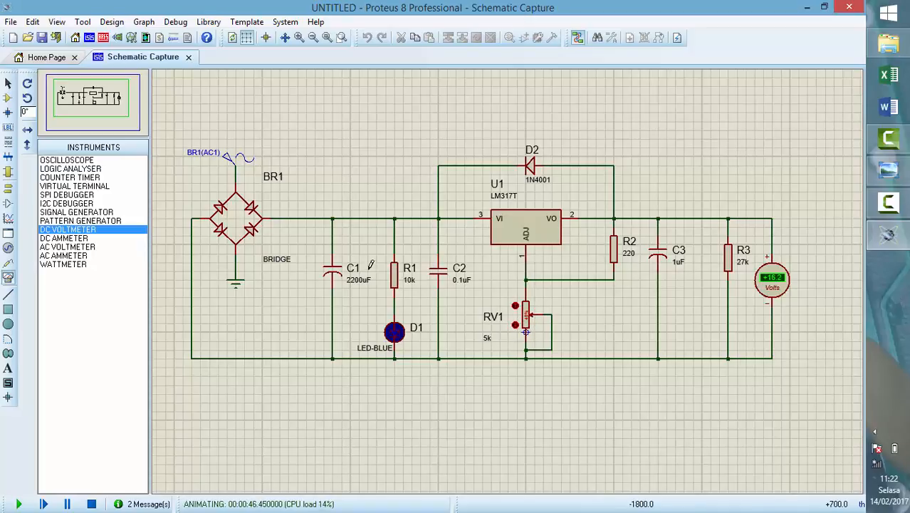